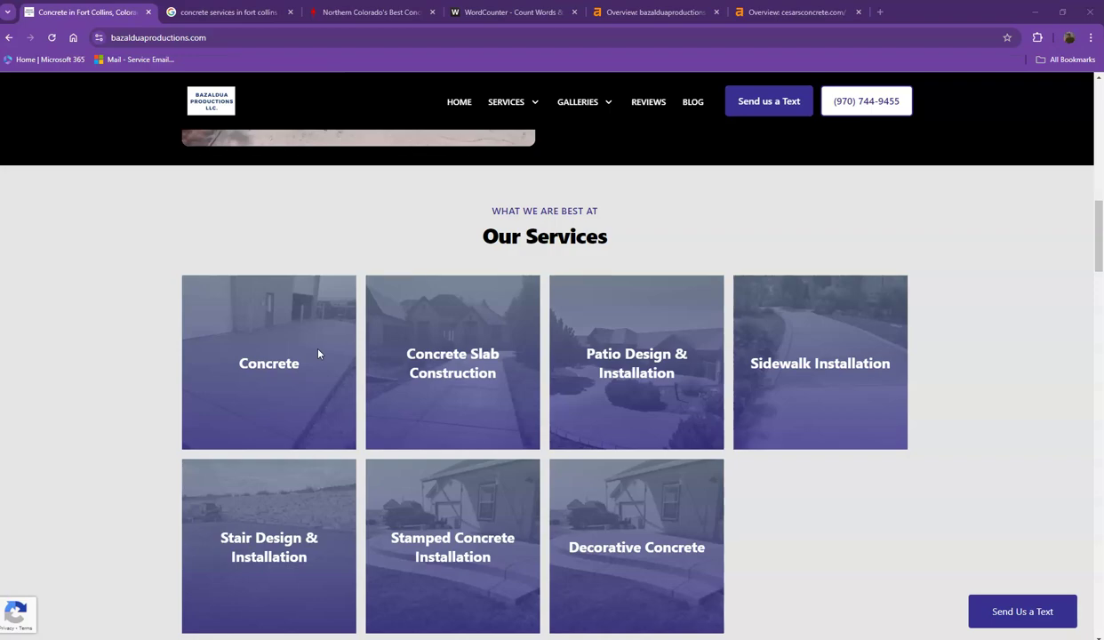
Switch to the competitor Cesars Concrete site and look over its homepage down to the Residential and Commercial section.
scroll(328, 340, up, 10)
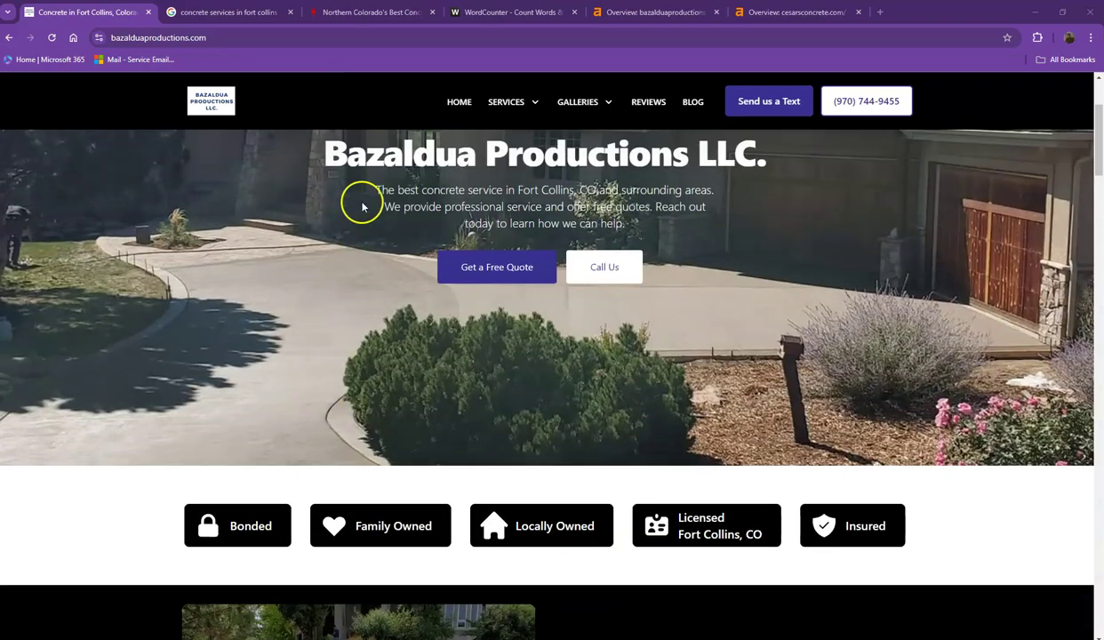
click(369, 16)
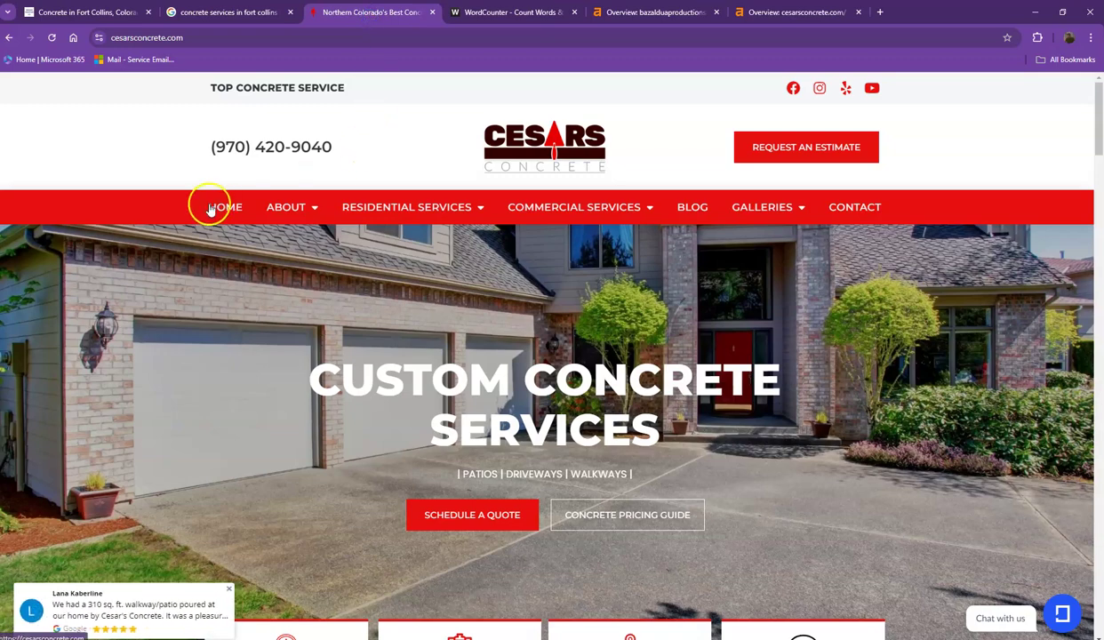
scroll(298, 277, down, 6)
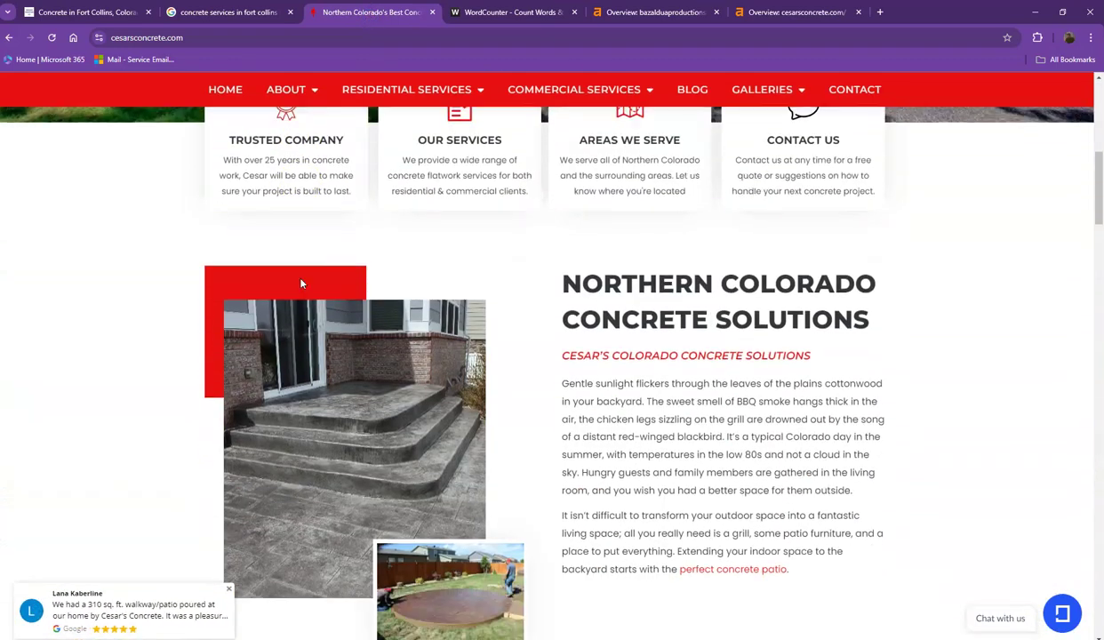
scroll(301, 283, down, 8)
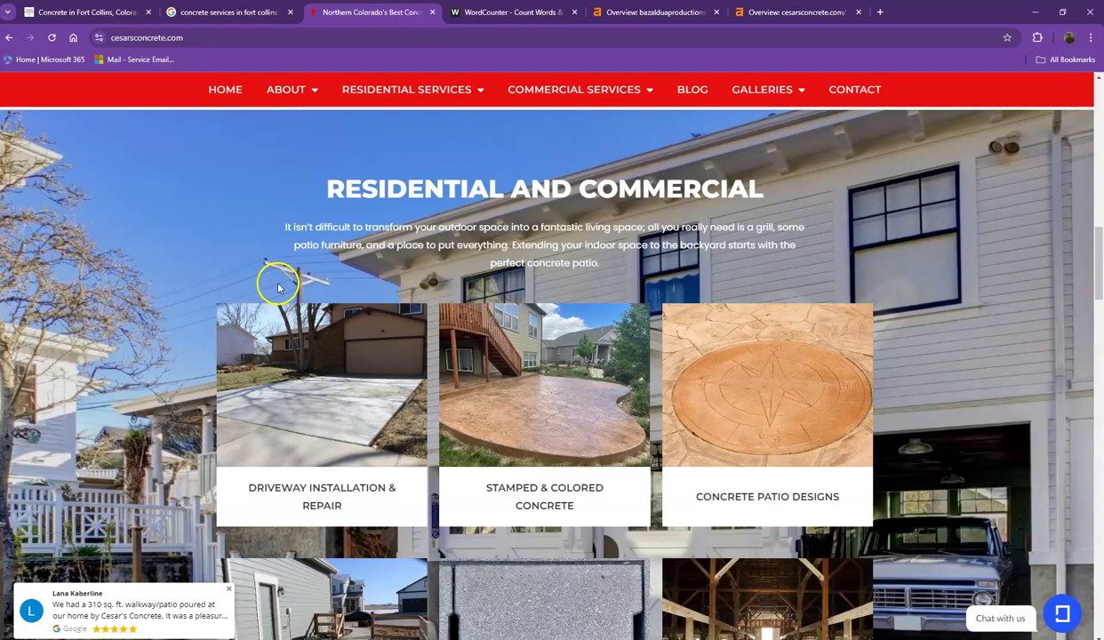
scroll(266, 283, up, 12)
scroll(253, 285, up, 3)
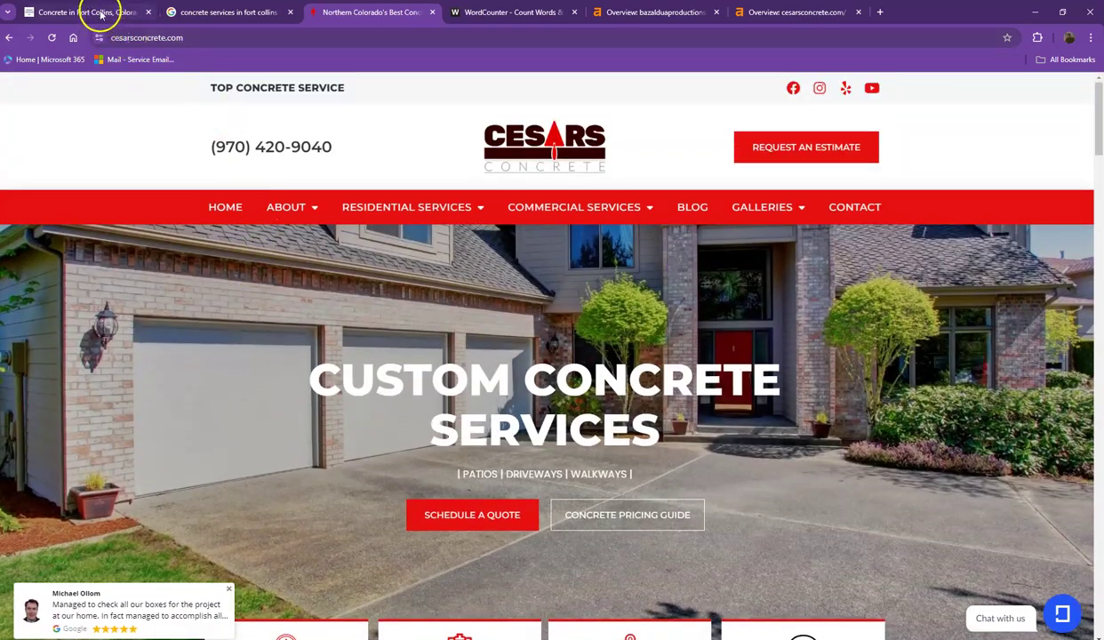
Return to the Bazaldua Productions homepage and review its sections from the hero banner down to the footer.
click(103, 13)
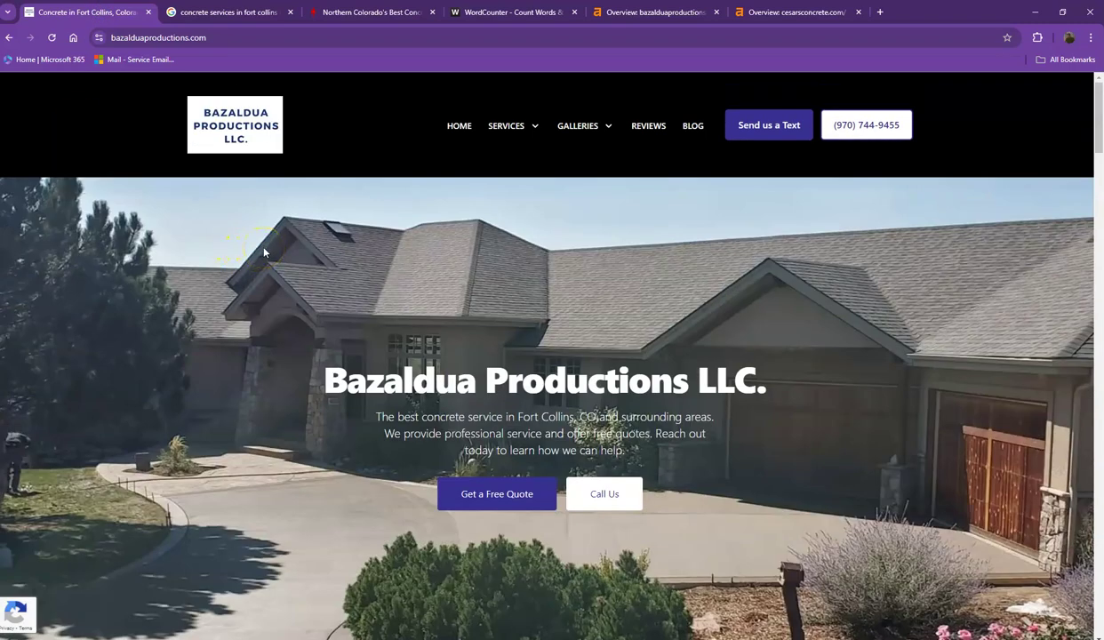
scroll(283, 210, down, 7)
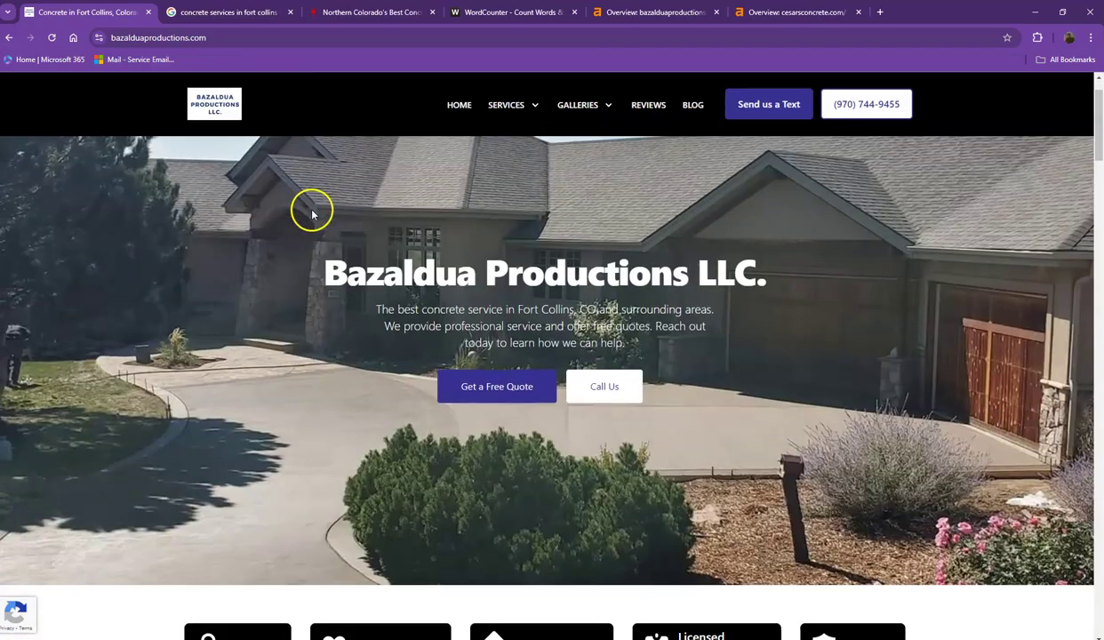
scroll(363, 211, down, 6)
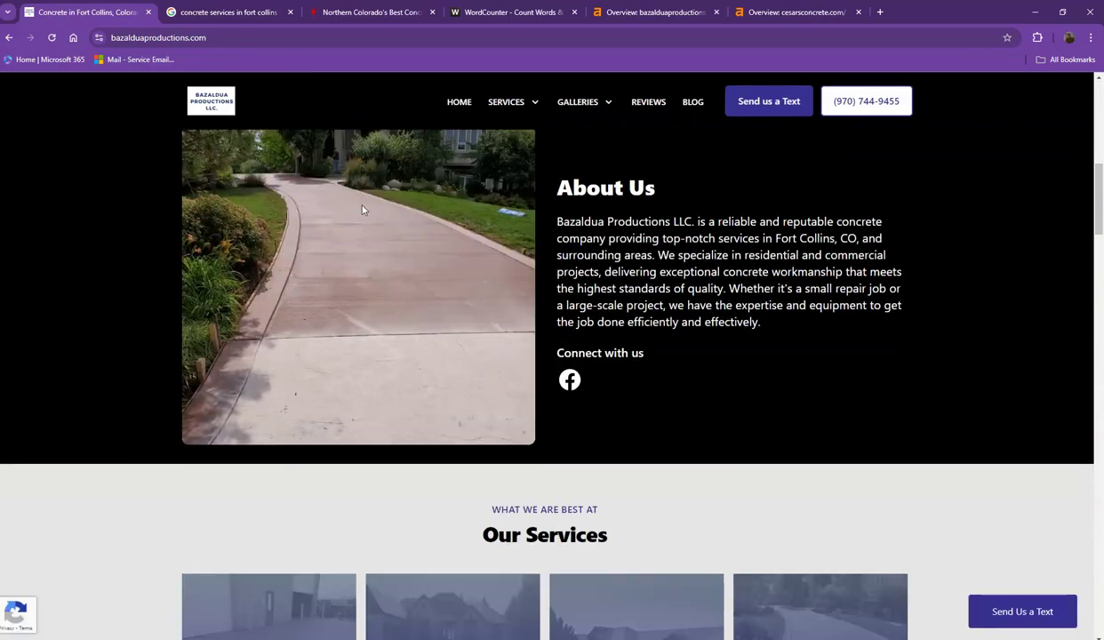
scroll(337, 209, down, 6)
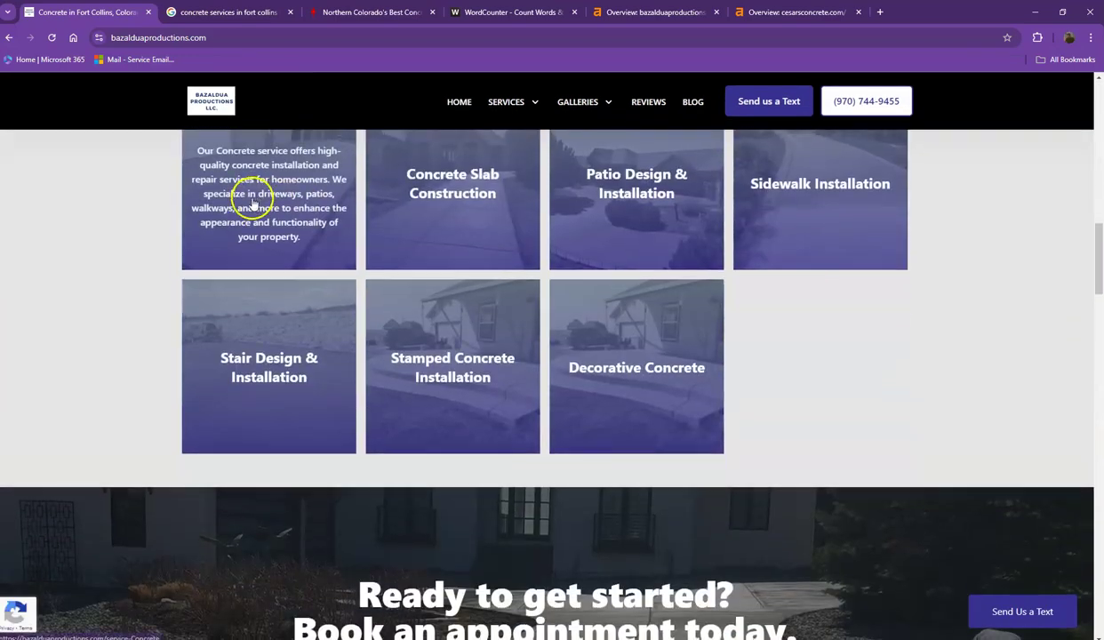
scroll(239, 202, down, 7)
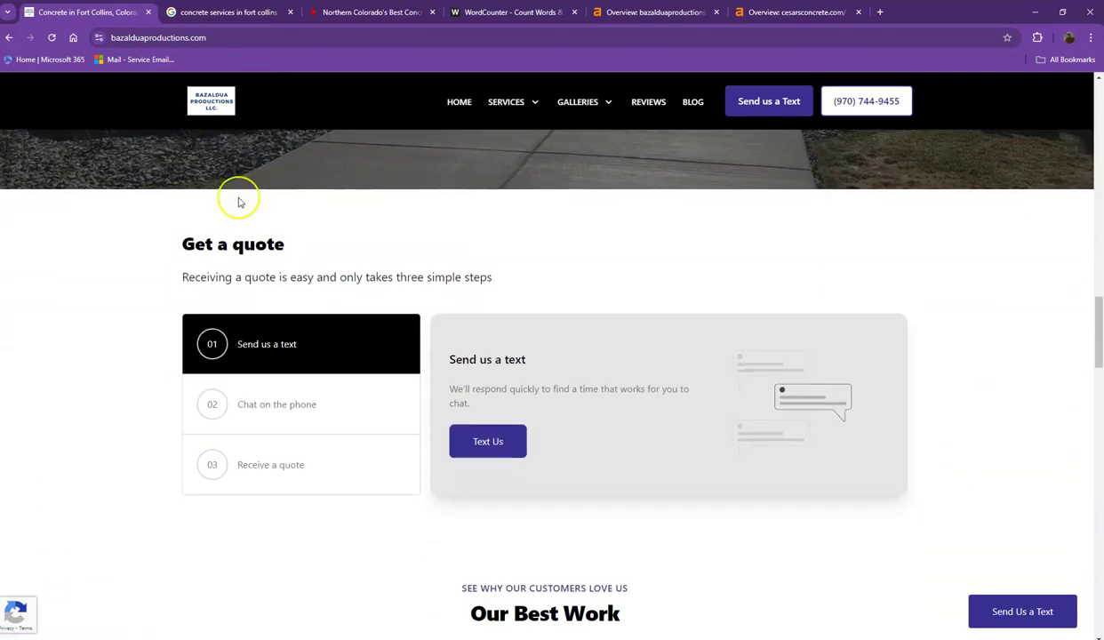
scroll(238, 201, down, 5)
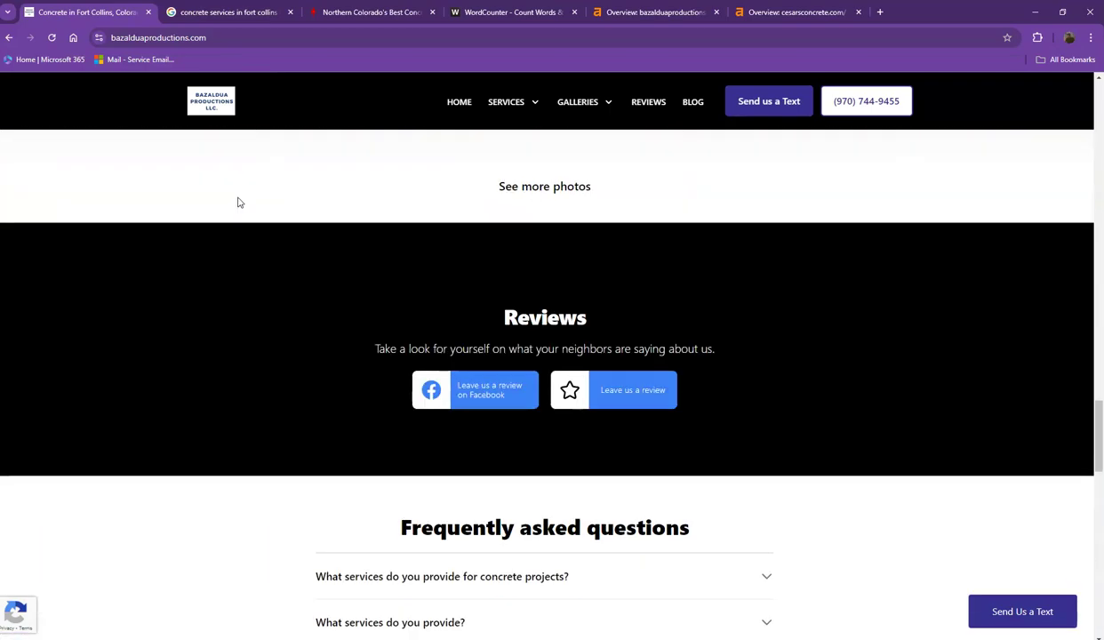
scroll(238, 202, up, 1)
scroll(239, 202, down, 9)
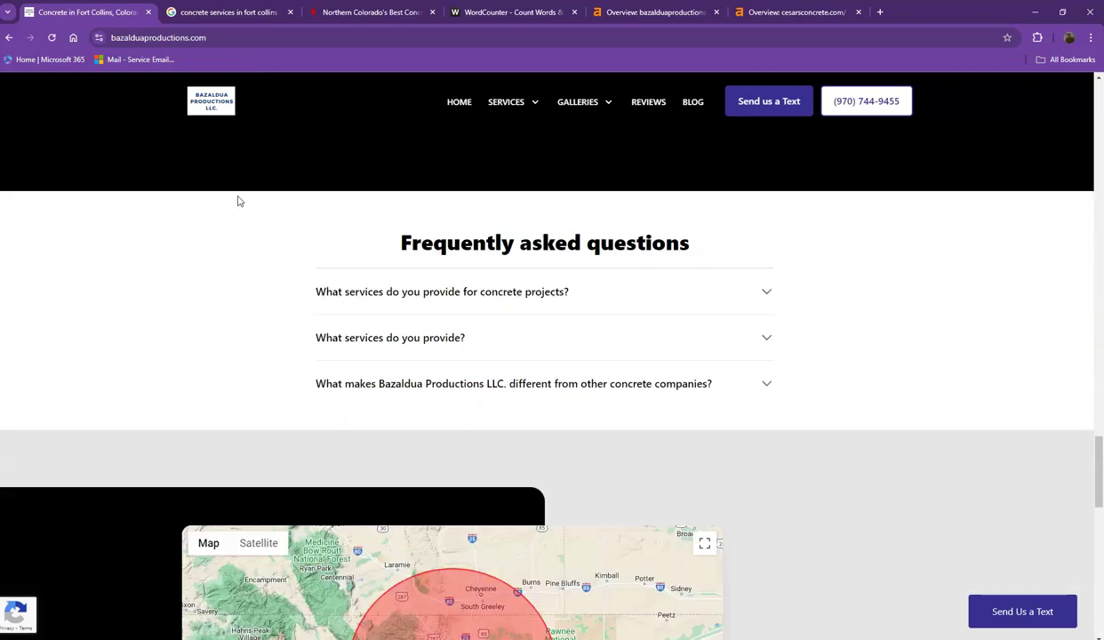
scroll(239, 202, down, 3)
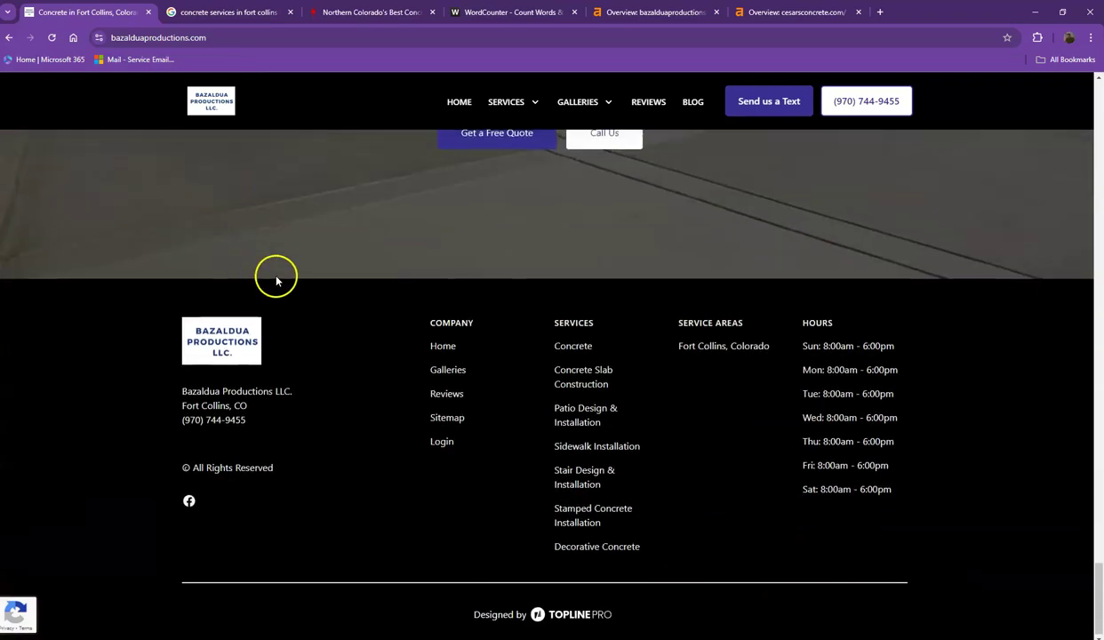
Recheck the Bazaldua homepage's Our Best Work, Get a quote and About Us sections on the way back up.
scroll(293, 279, up, 6)
scroll(310, 279, up, 20)
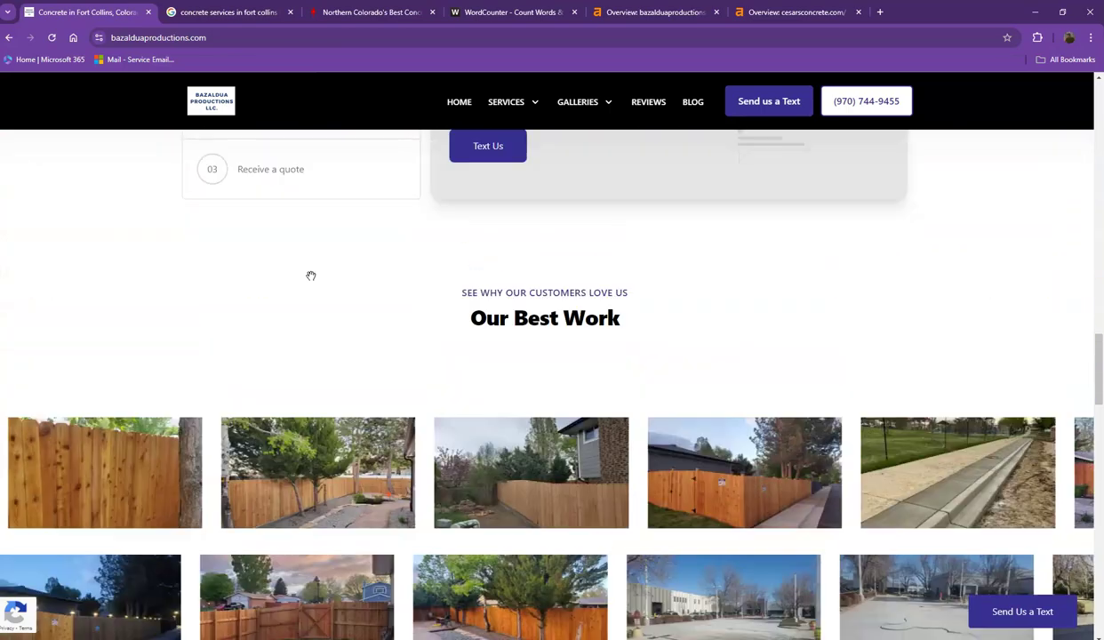
scroll(312, 277, down, 3)
scroll(313, 277, up, 6)
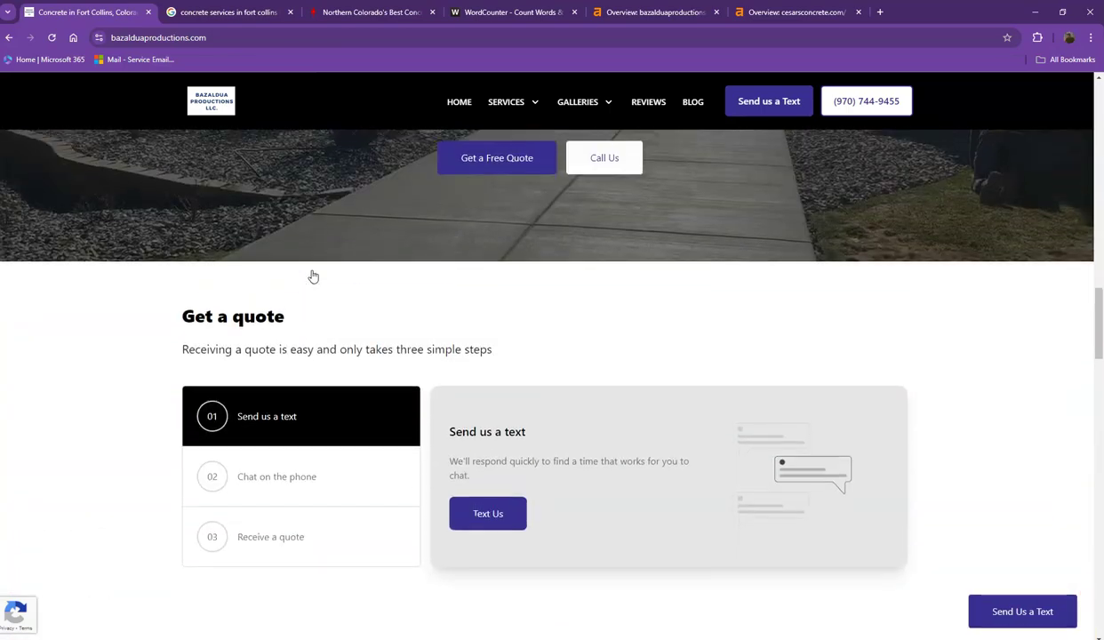
scroll(313, 277, up, 10)
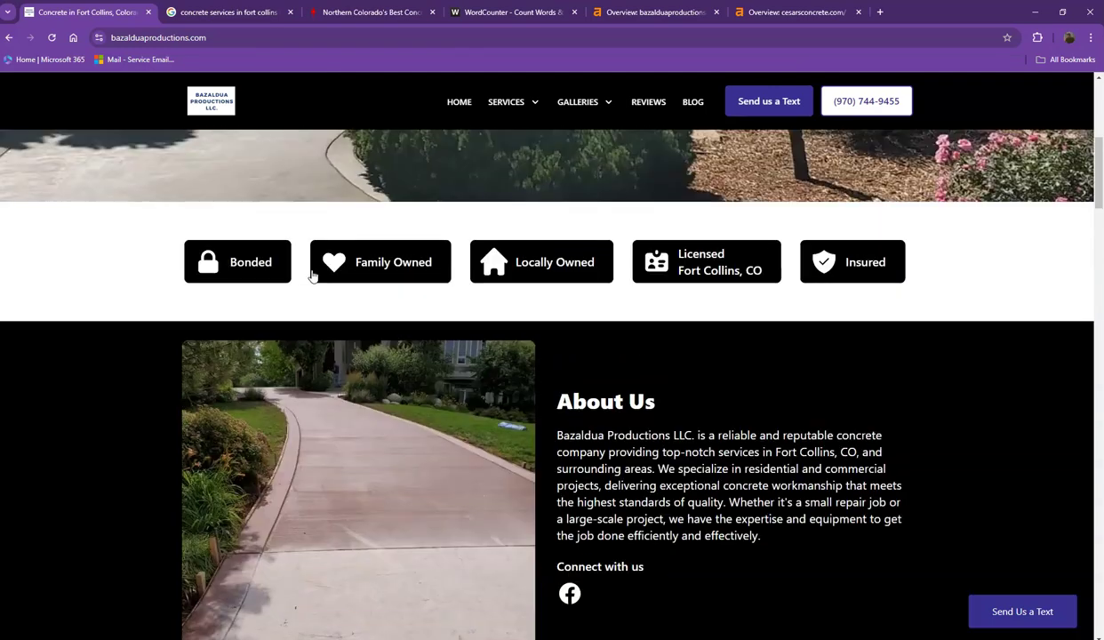
scroll(310, 277, up, 3)
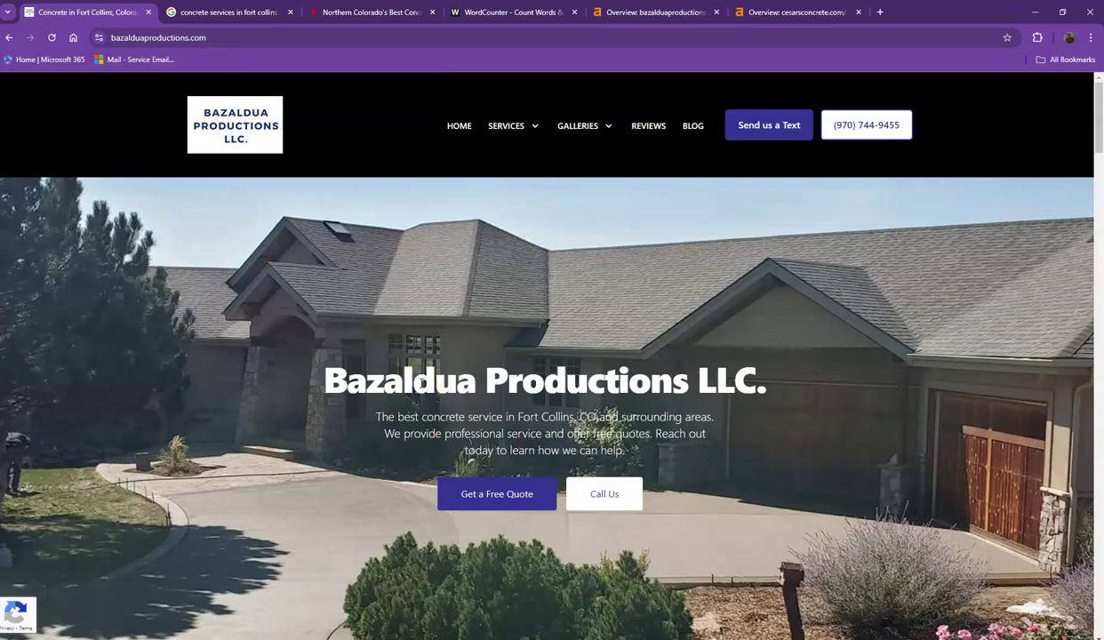
Copy all the text of the Bazaldua Productions homepage and paste it into the empty WordCounter editor.
key(ctrl+a)
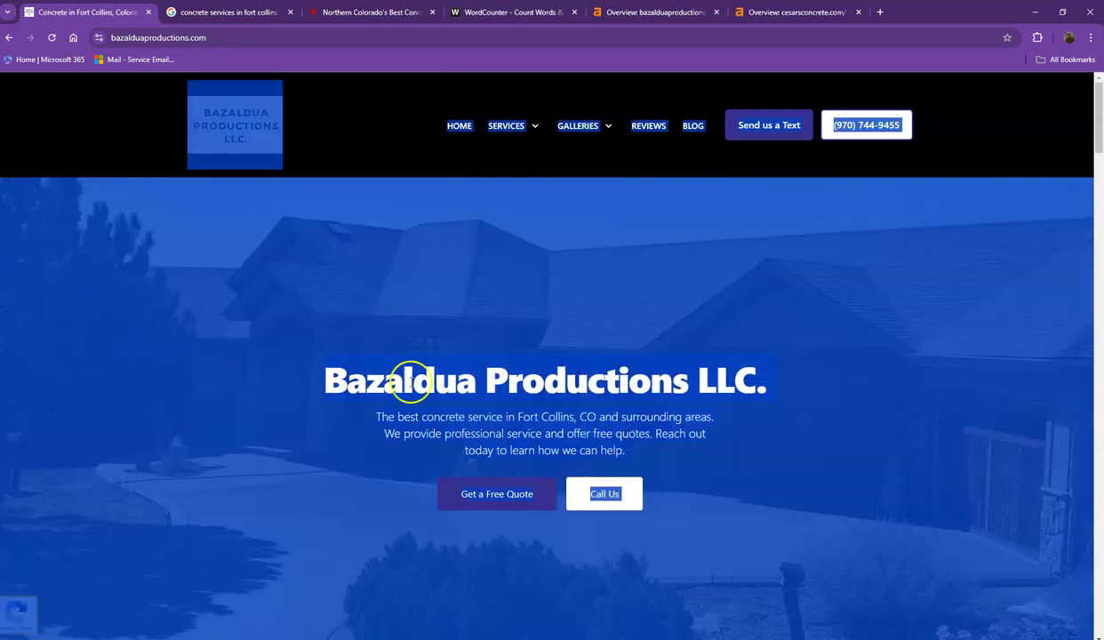
click(366, 133)
click(500, 11)
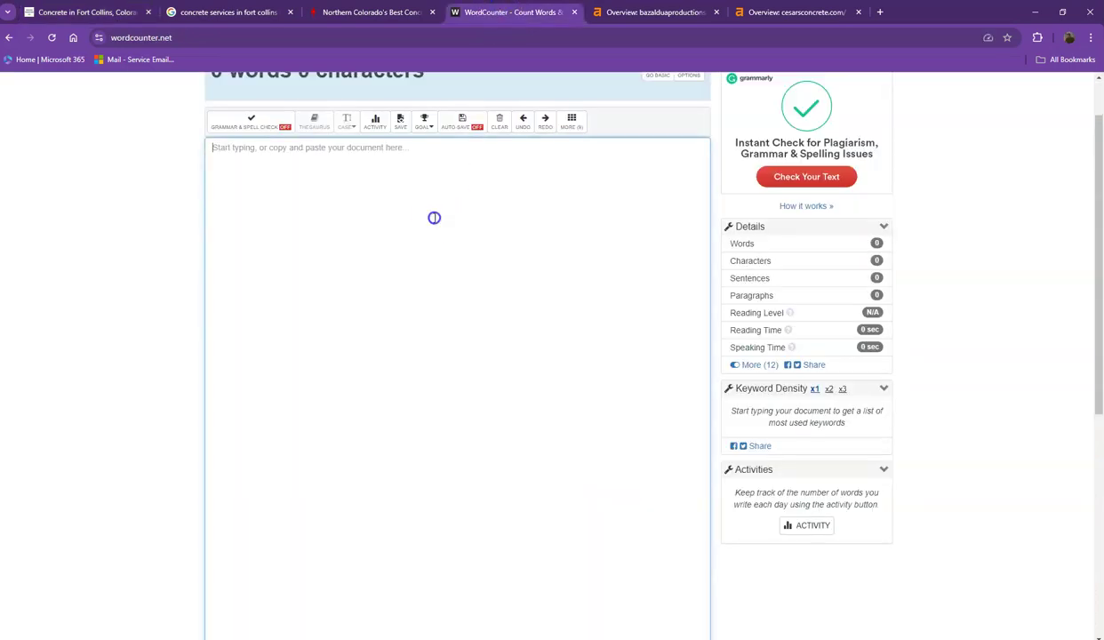
key(ctrl+v)
Examine the total word count and the single-word keyword density for the pasted homepage text.
scroll(304, 244, up, 15)
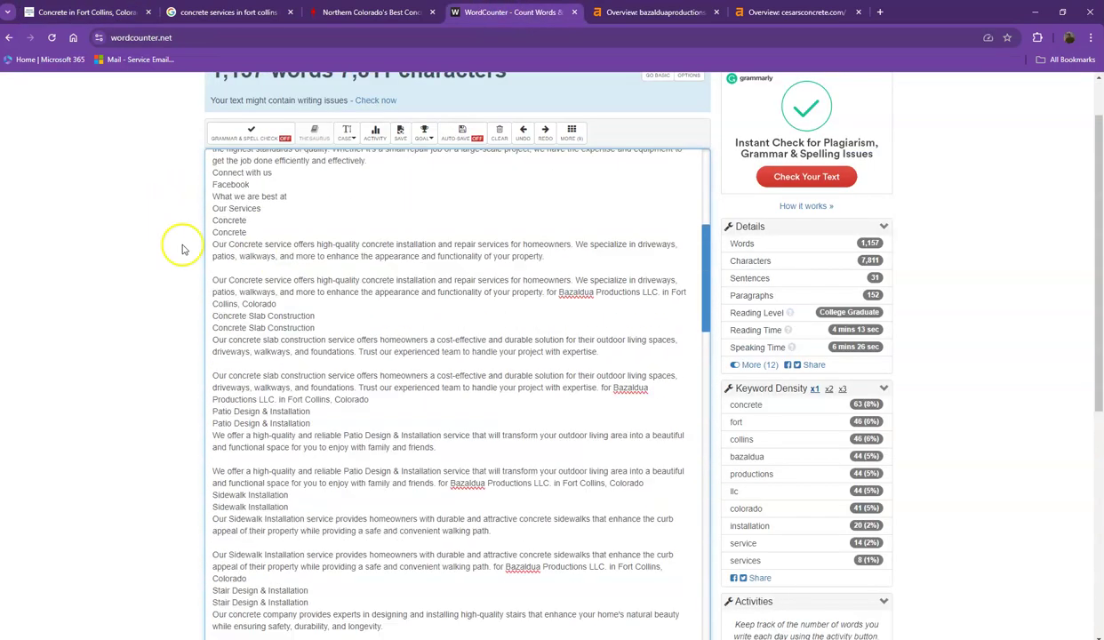
scroll(169, 241, up, 2)
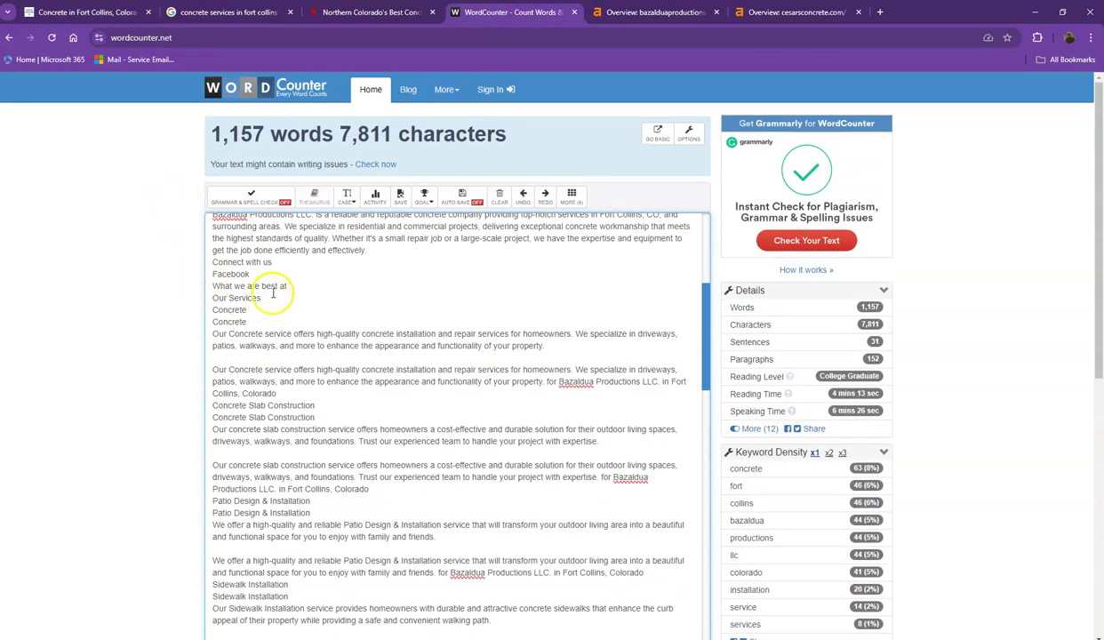
scroll(292, 303, up, 5)
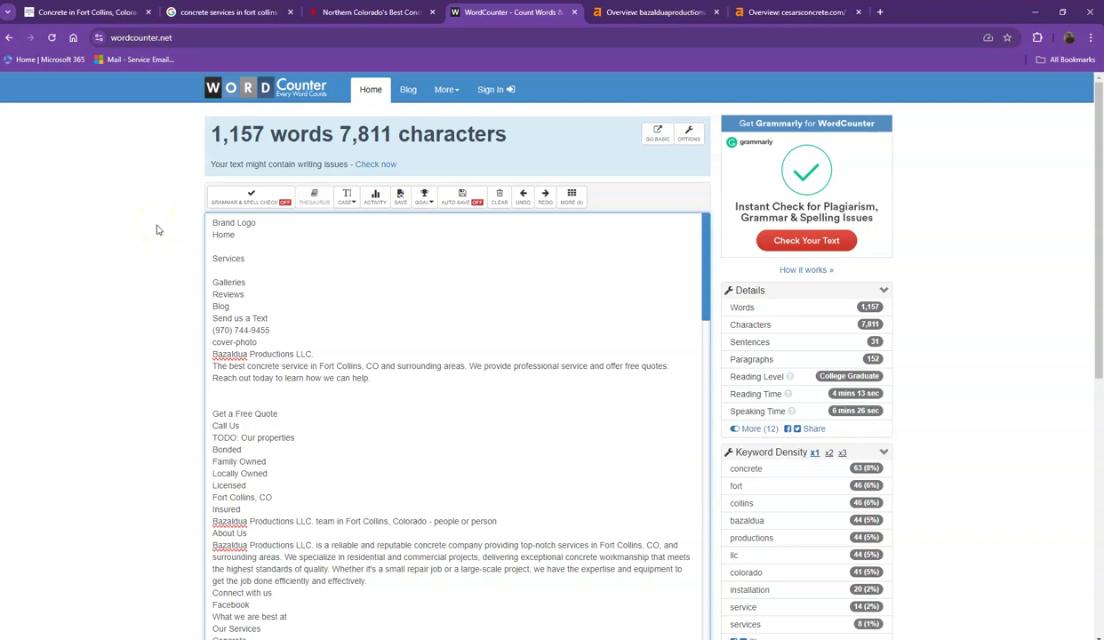
scroll(192, 258, down, 2)
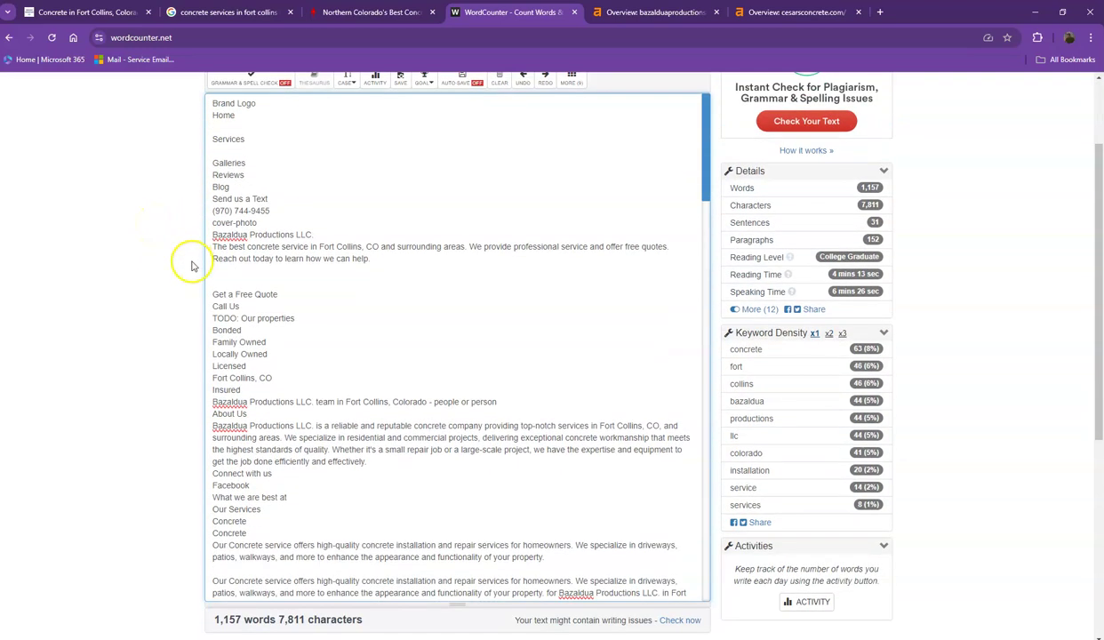
scroll(189, 265, down, 2)
scroll(197, 254, up, 1)
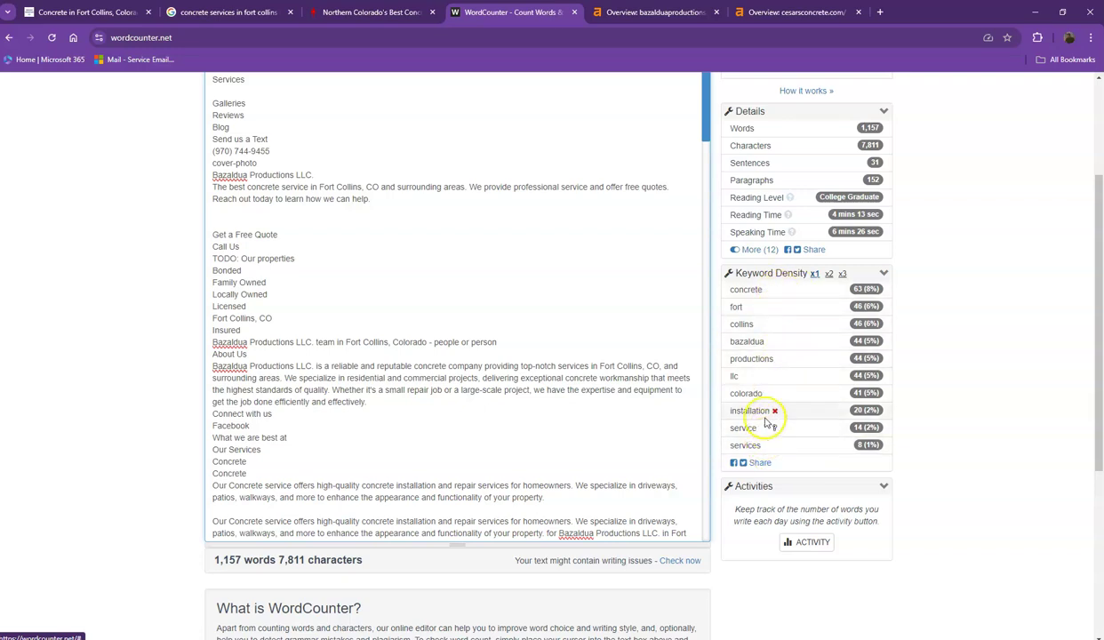
Go back to the Bazaldua Productions homepage and look at its hero banner and credential badges.
click(79, 13)
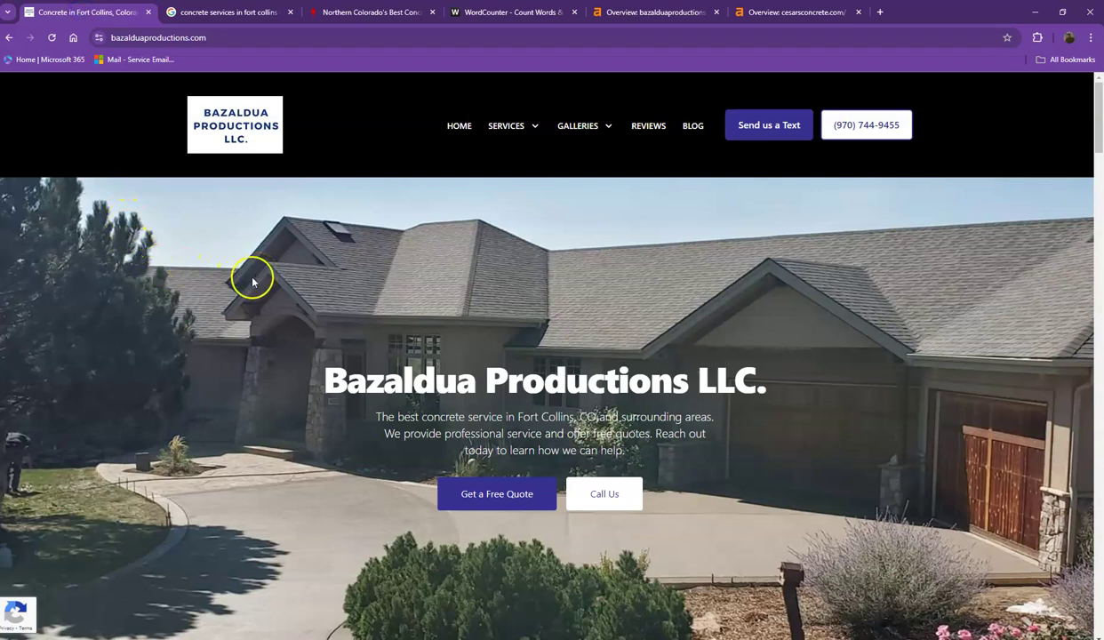
scroll(264, 278, down, 3)
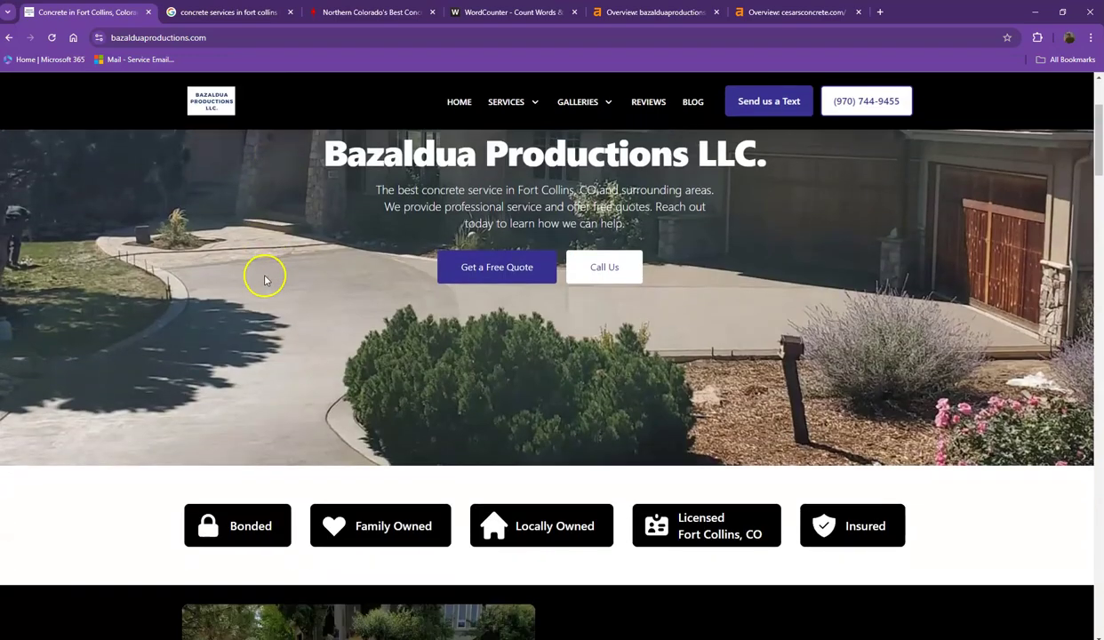
scroll(264, 278, up, 3)
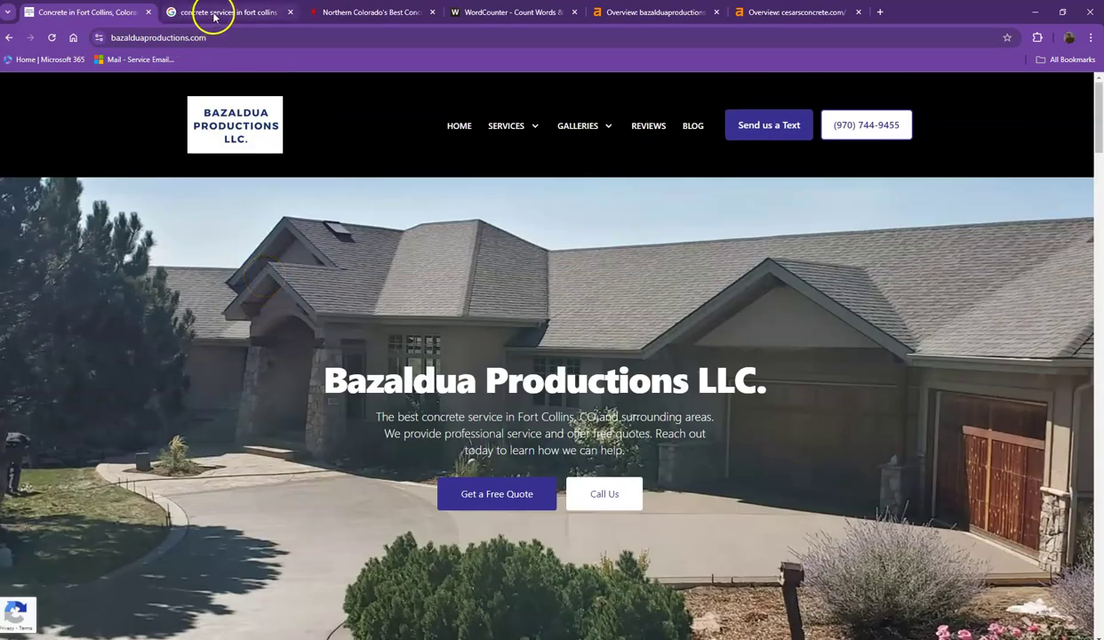
Examine the Google results for "concrete services in fort collins co", covering the map listings and the organic results.
click(213, 16)
scroll(102, 173, up, 3)
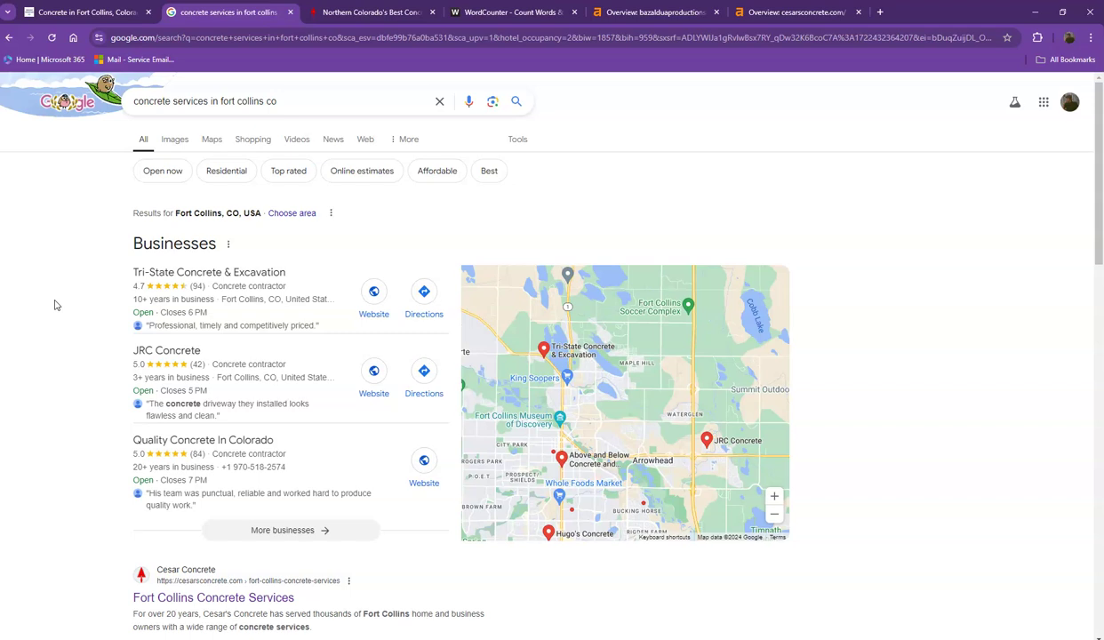
scroll(59, 299, down, 1)
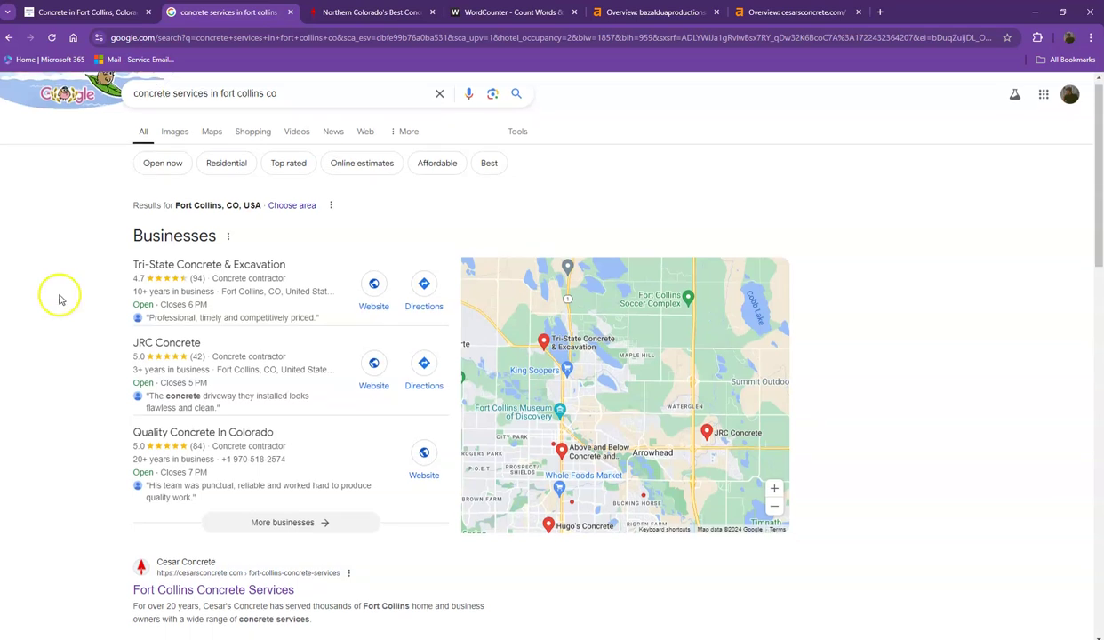
scroll(67, 294, down, 3)
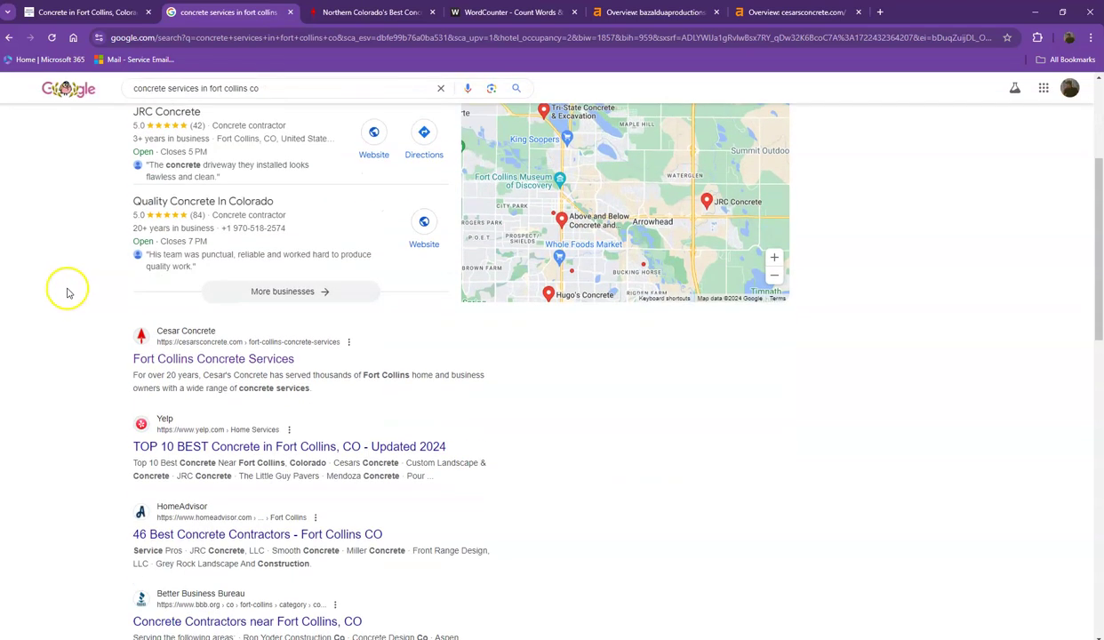
scroll(70, 287, down, 3)
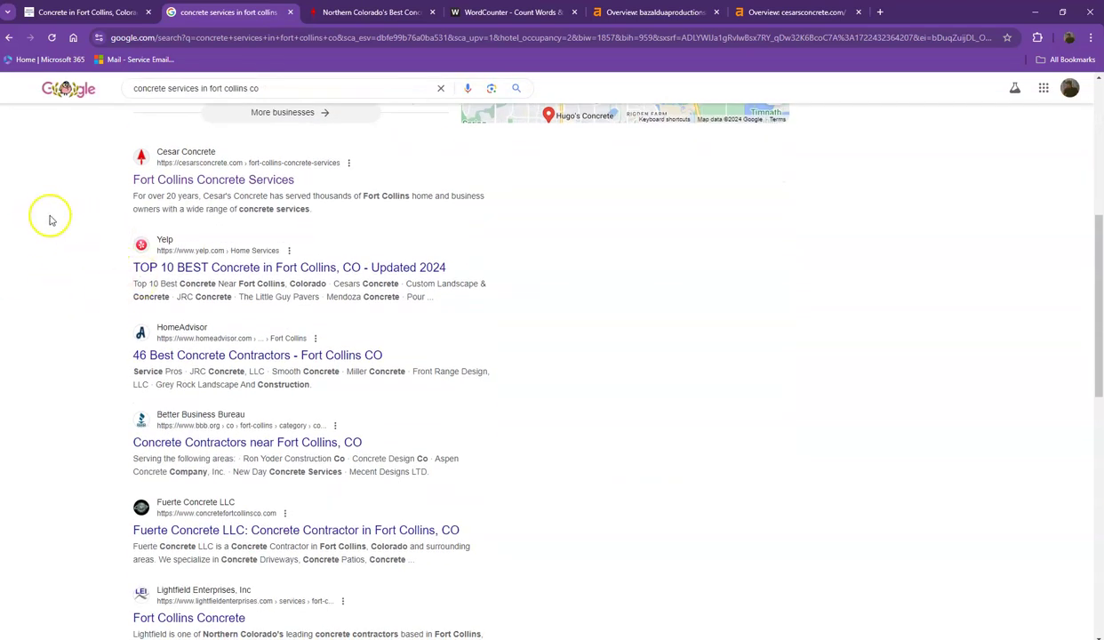
scroll(134, 283, down, 2)
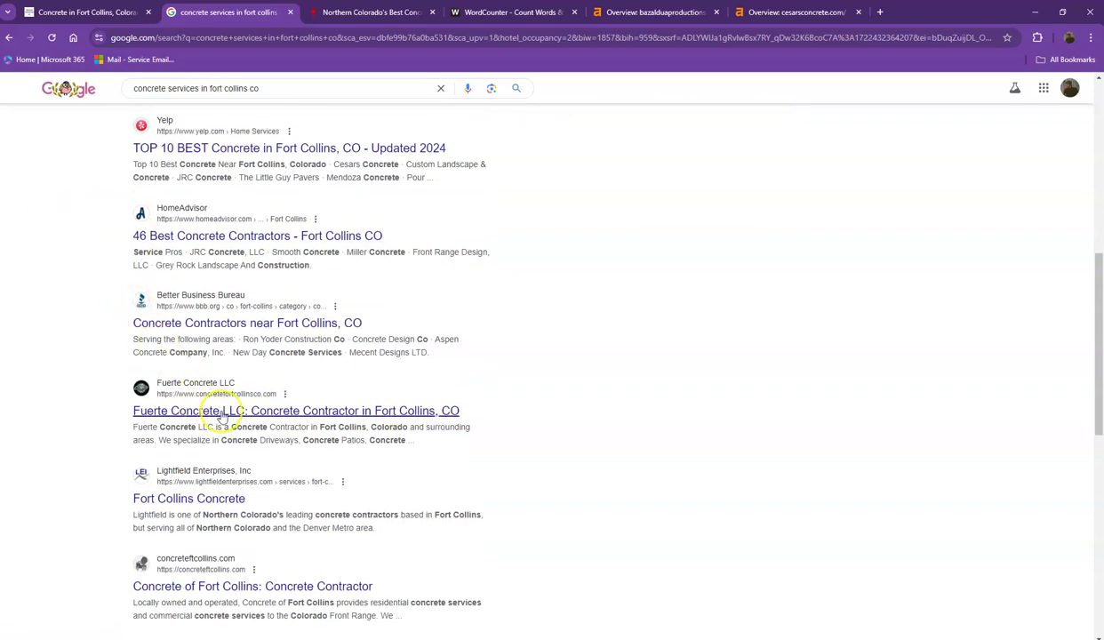
scroll(219, 409, down, 2)
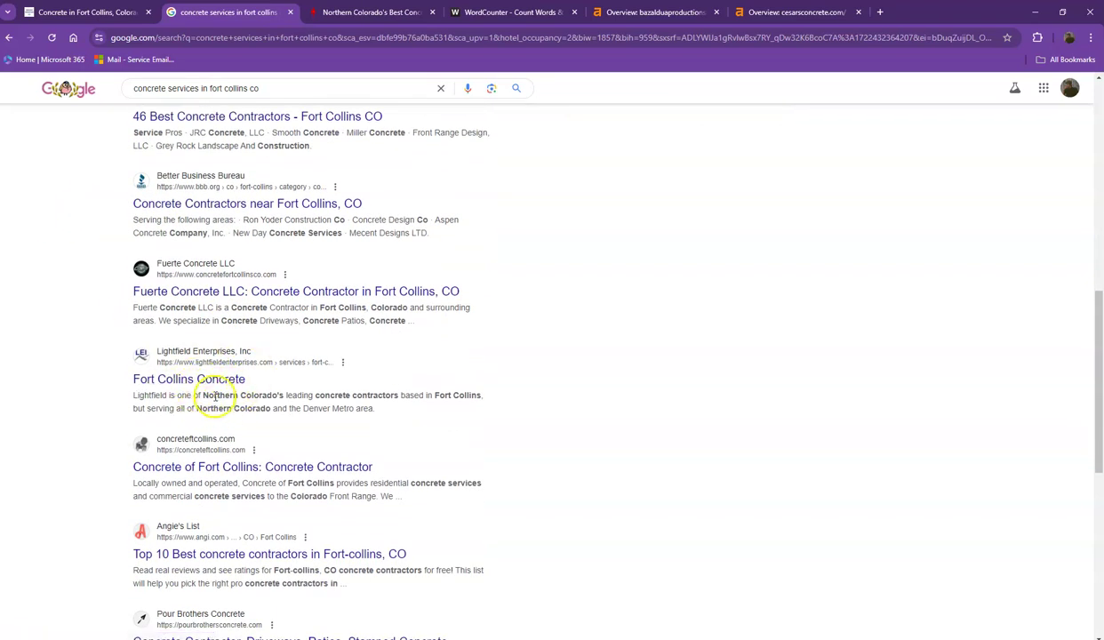
scroll(216, 398, down, 1)
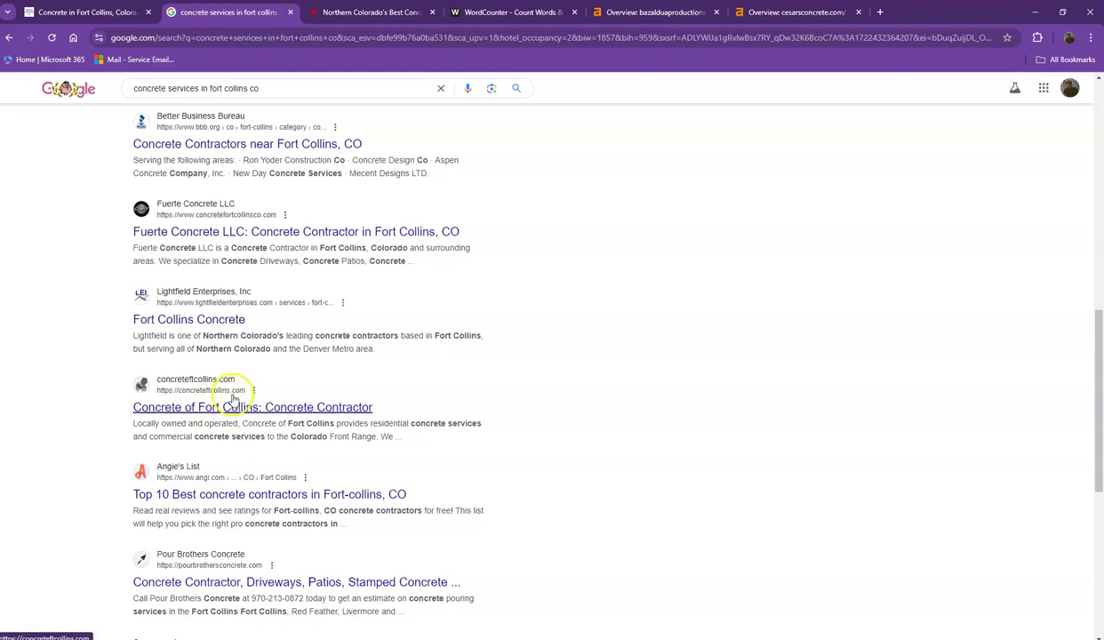
scroll(229, 402, down, 2)
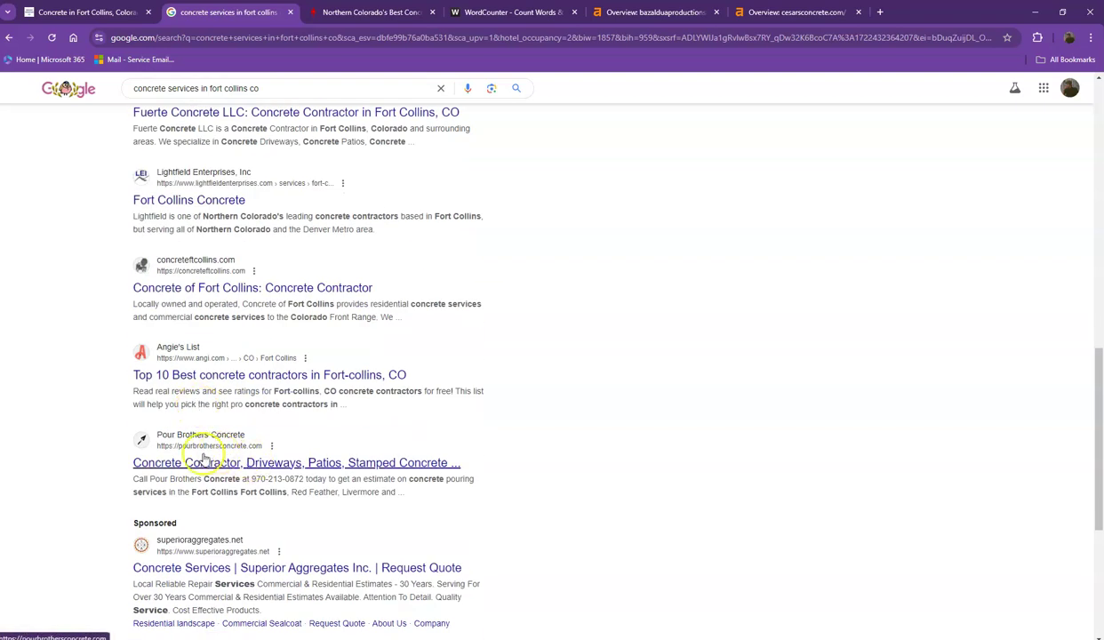
Look at the Cesar Concrete listing in the Google results and look through the Cesars Concrete homepage down to its footer.
scroll(178, 455, up, 6)
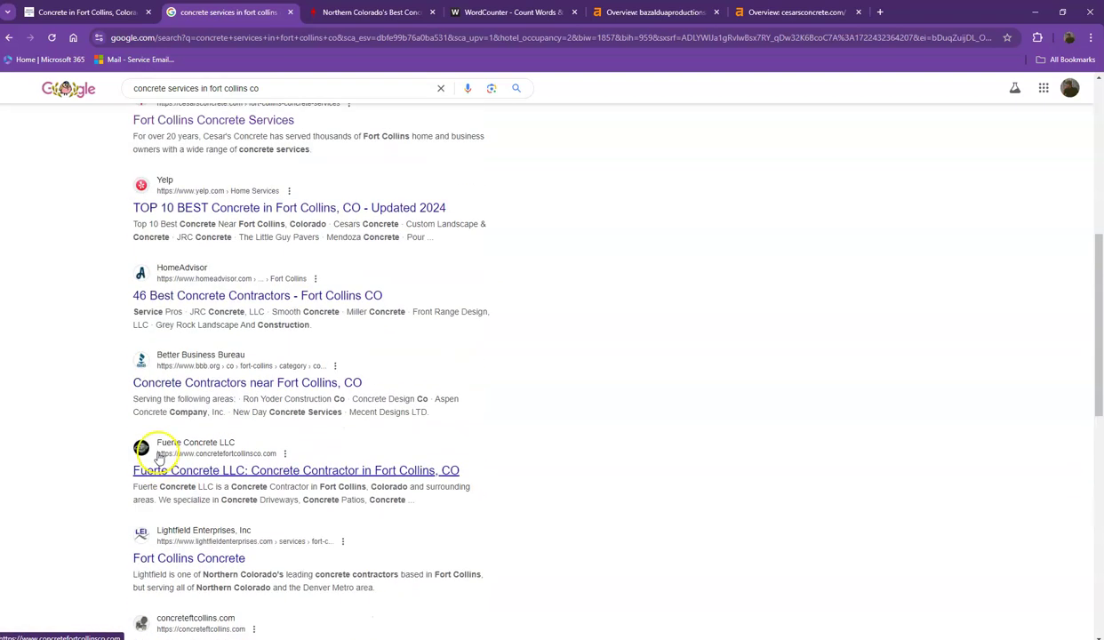
scroll(158, 458, up, 4)
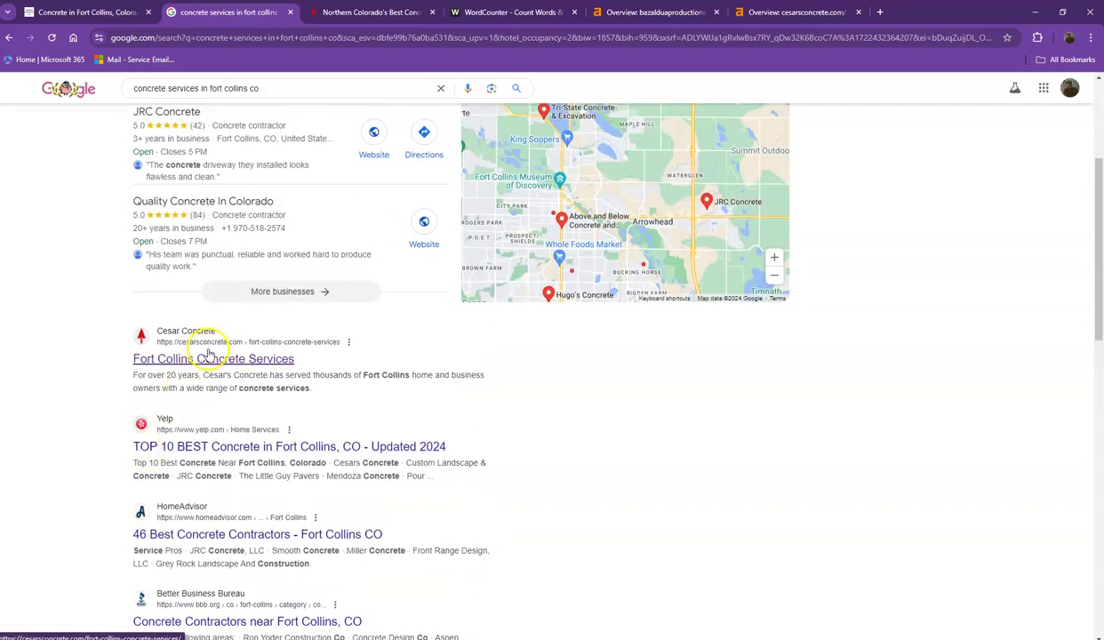
click(333, 13)
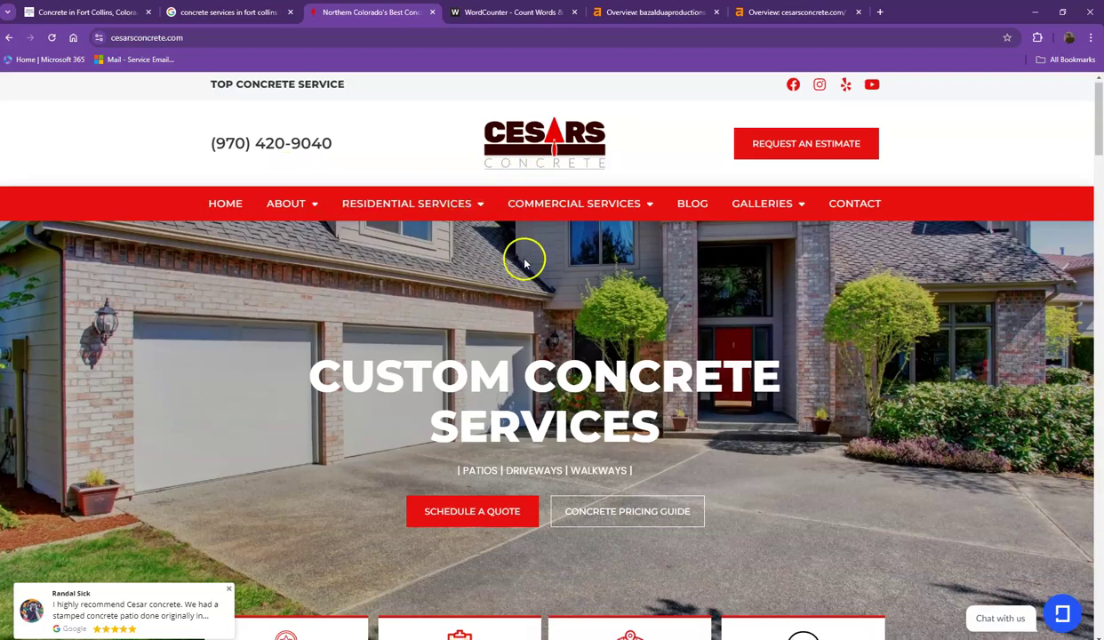
scroll(523, 259, down, 3)
scroll(522, 267, down, 10)
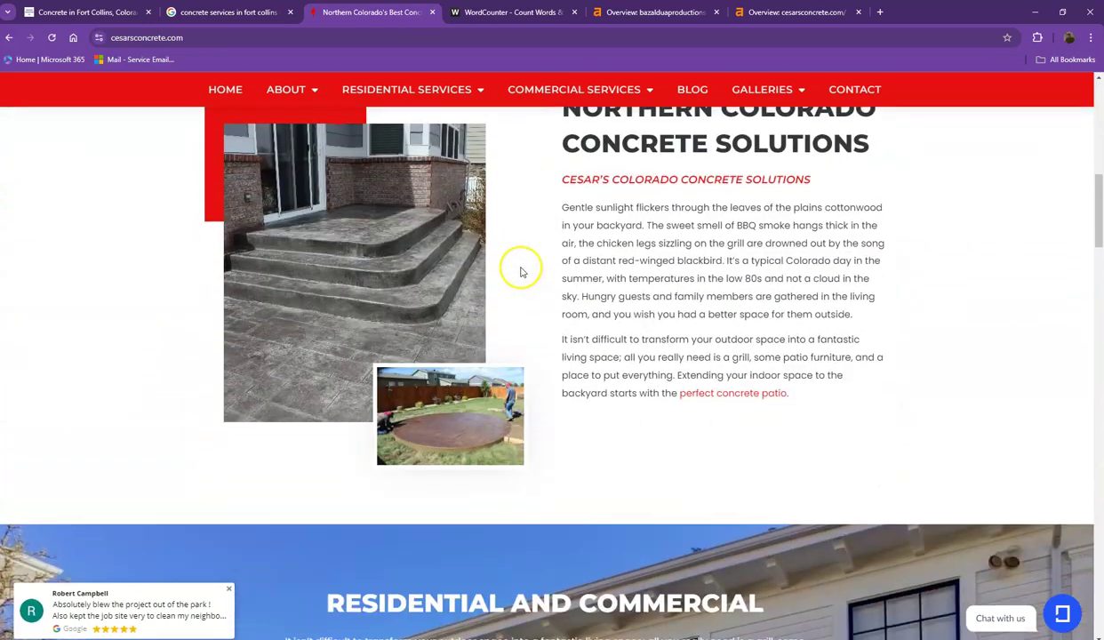
scroll(516, 275, down, 10)
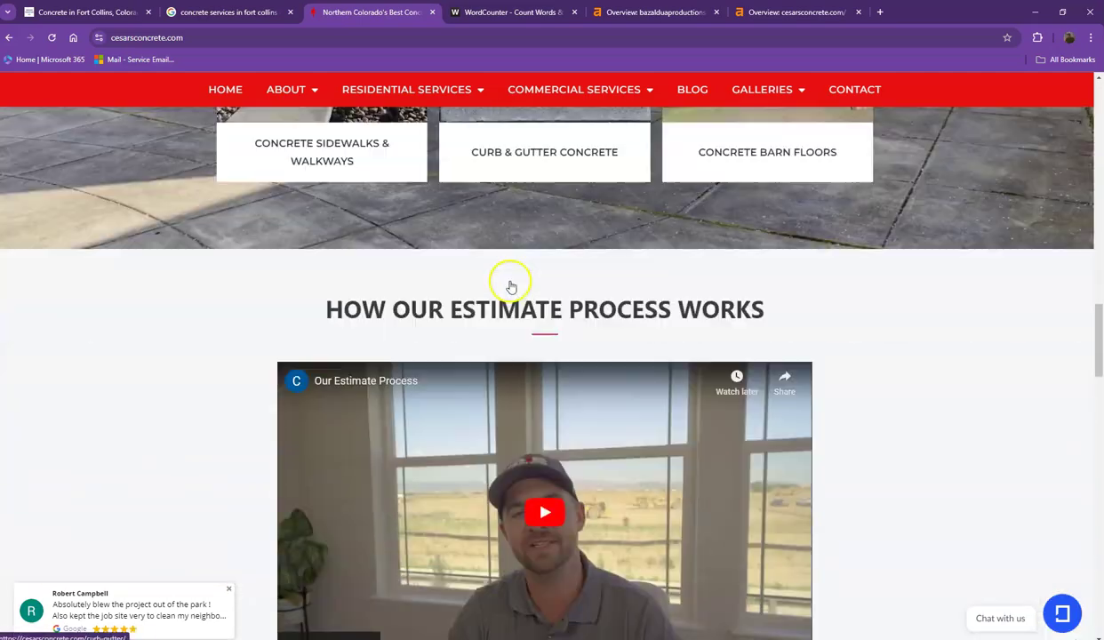
scroll(297, 302, down, 12)
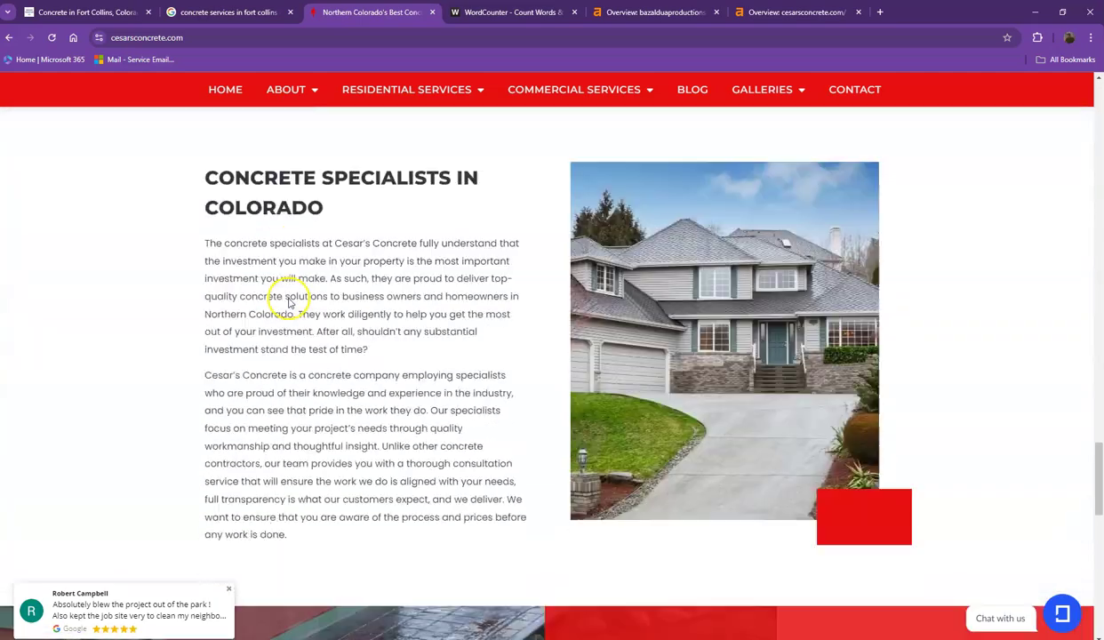
scroll(302, 318, down, 5)
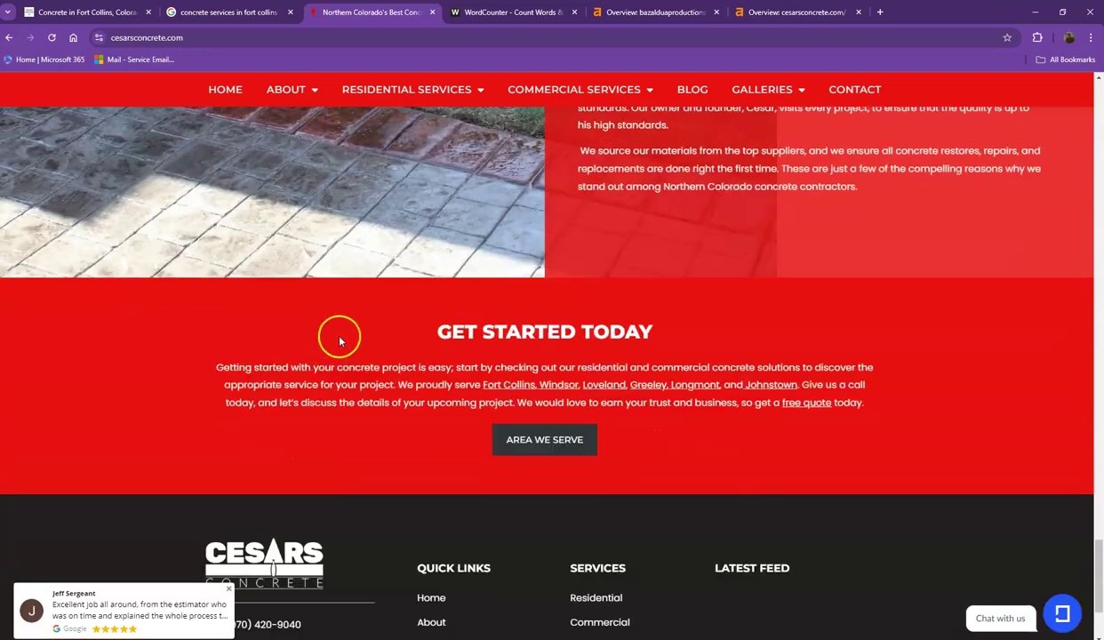
Copy all the text of the Cesars Concrete homepage and replace the text in the WordCounter editor with it.
key(ctrl+a)
click(480, 12)
click(399, 252)
key(ctrl+a)
key(Delete)
key(ctrl+v)
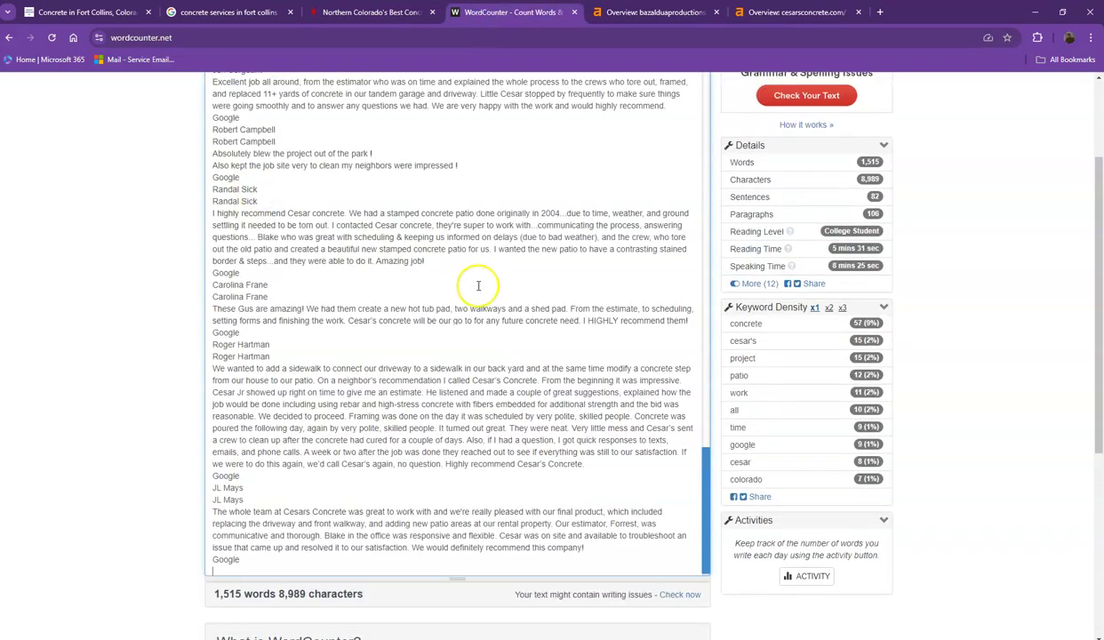
Examine the word count and single-word keyword density of the pasted Cesars Concrete text.
scroll(370, 259, down, 5)
scroll(369, 259, up, 5)
scroll(180, 225, up, 1)
scroll(181, 225, up, 1)
scroll(303, 253, up, 10)
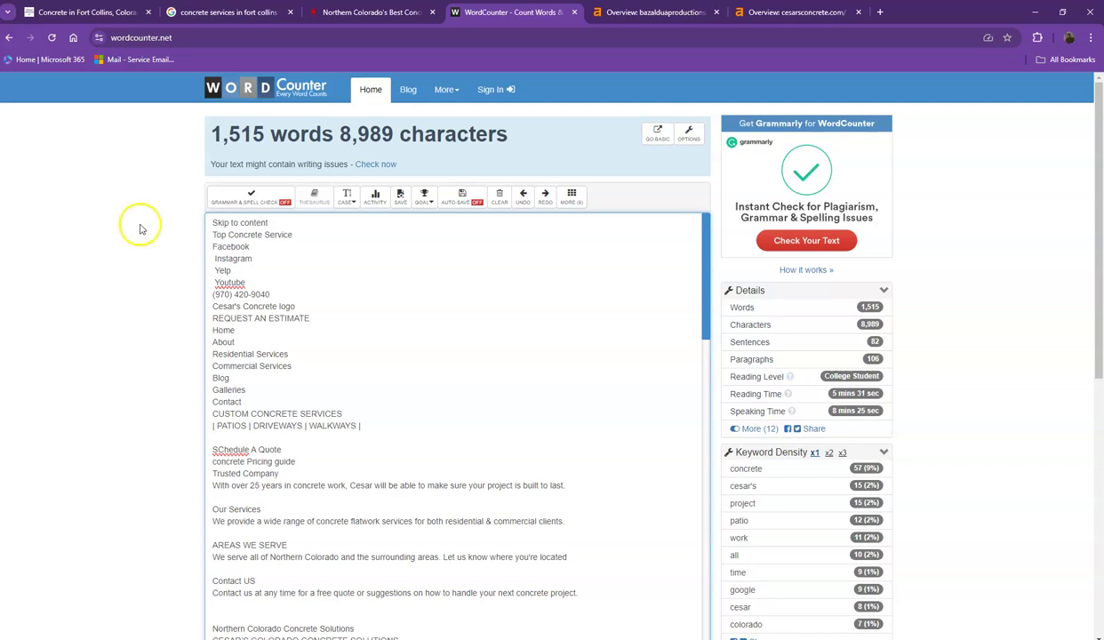
Compare the Ahrefs overviews of bazalduaproductions.com and cesarsconcrete.com for domain rating, backlinks, referring domains, organic keywords and traffic.
click(643, 13)
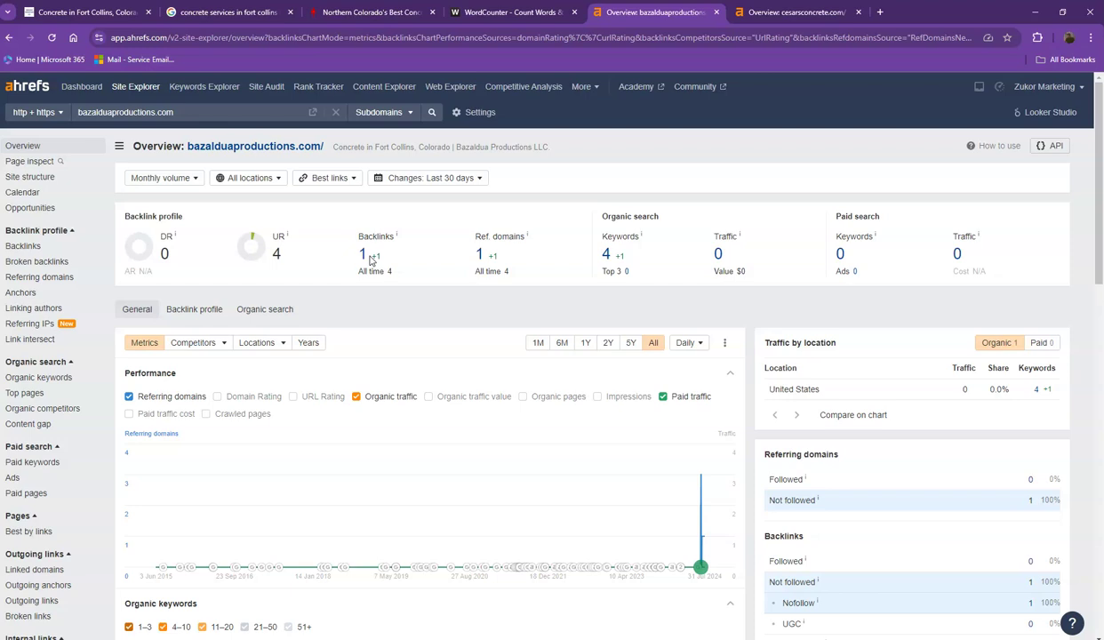
click(754, 14)
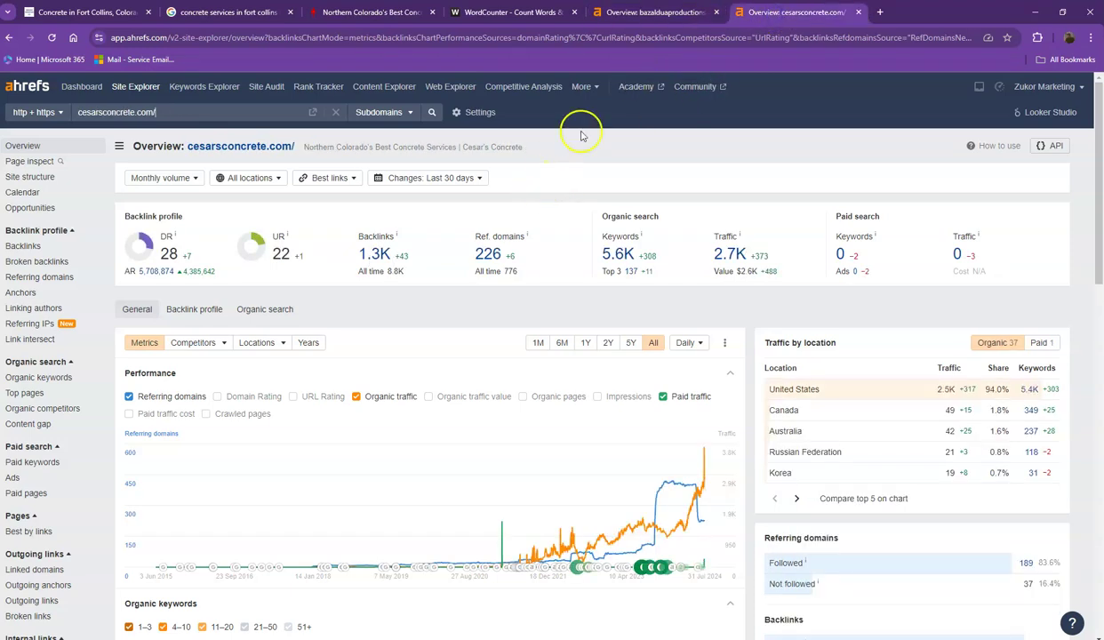
click(644, 18)
click(767, 15)
click(647, 12)
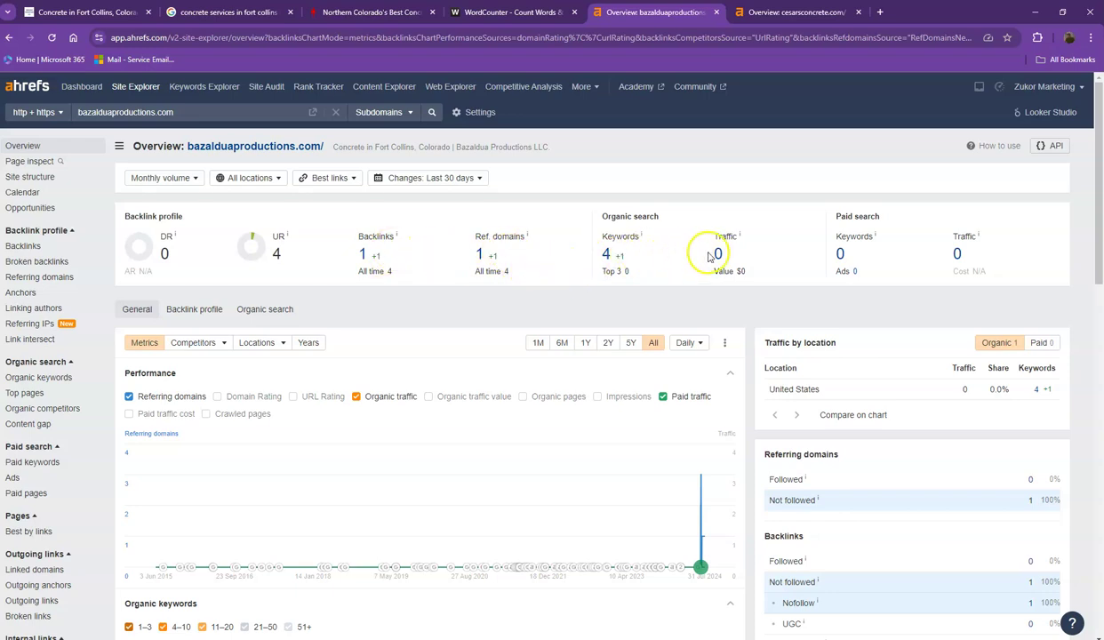
click(769, 12)
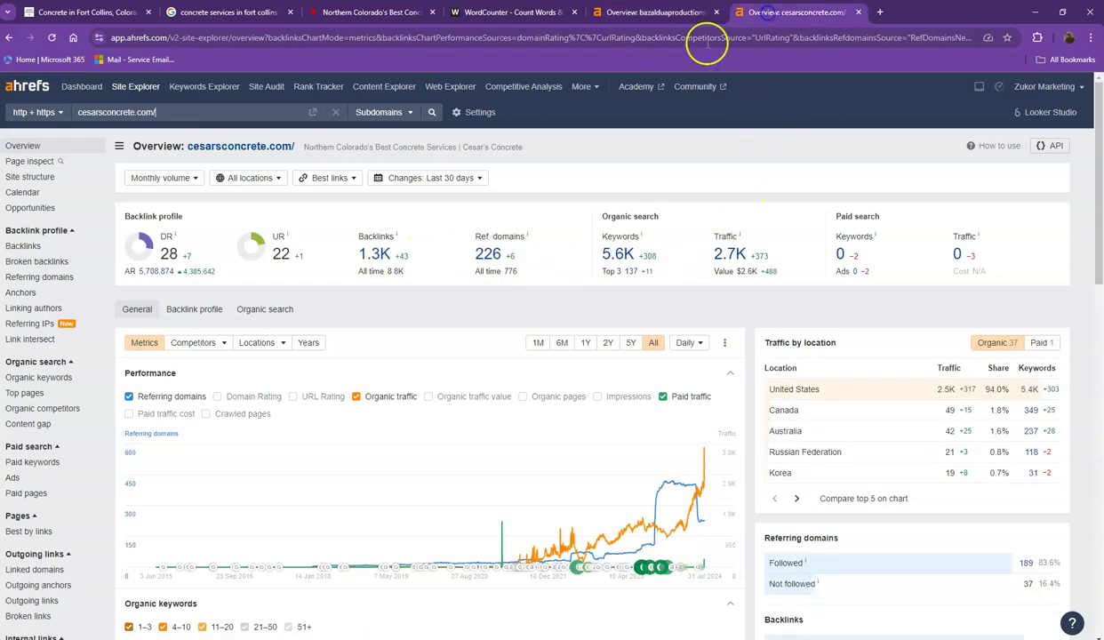
Open the referring domains and organic keywords reports of cesarsconcrete.com in separate tabs and show the referring domains report.
right_click(487, 258)
click(525, 268)
right_click(623, 257)
click(658, 269)
click(792, 12)
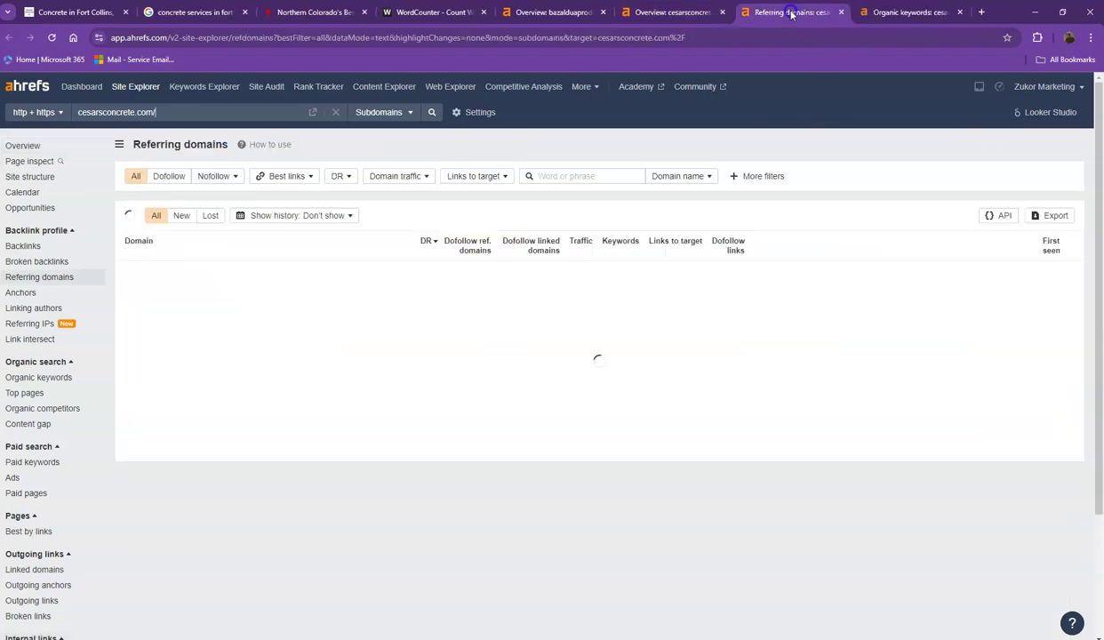
click(911, 12)
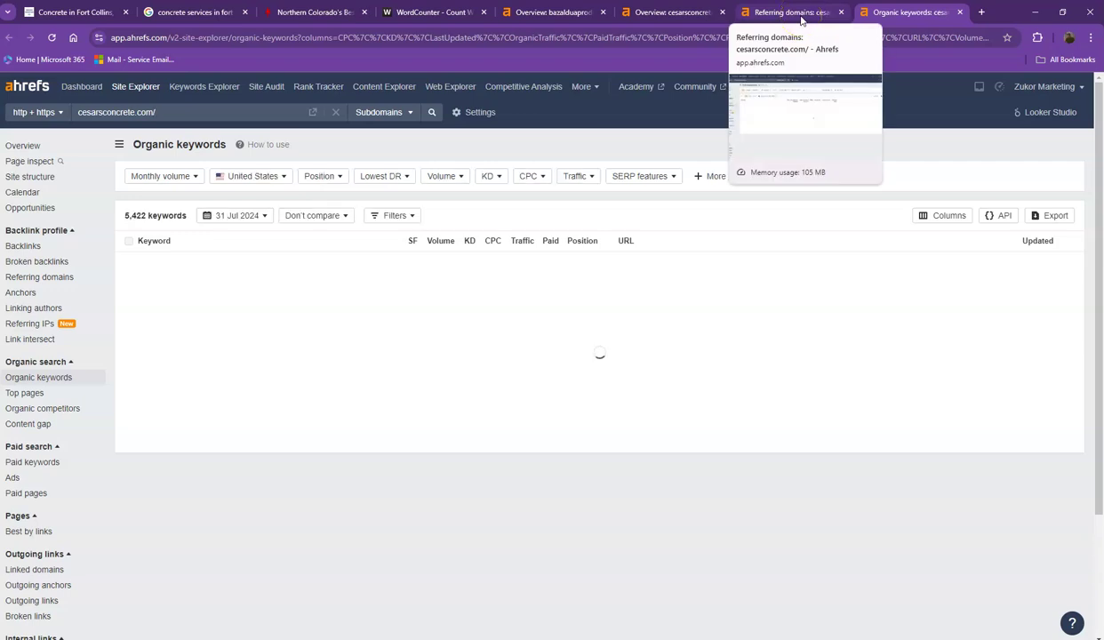
click(801, 19)
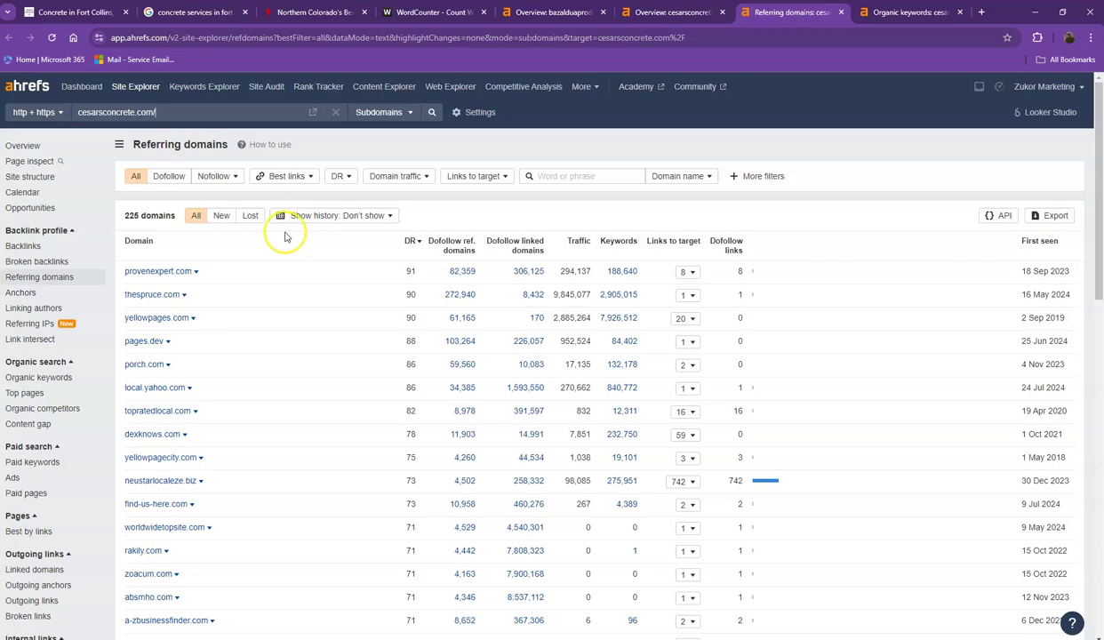
Examine the first two pages of domains linking to cesarsconcrete.com.
scroll(281, 240, down, 3)
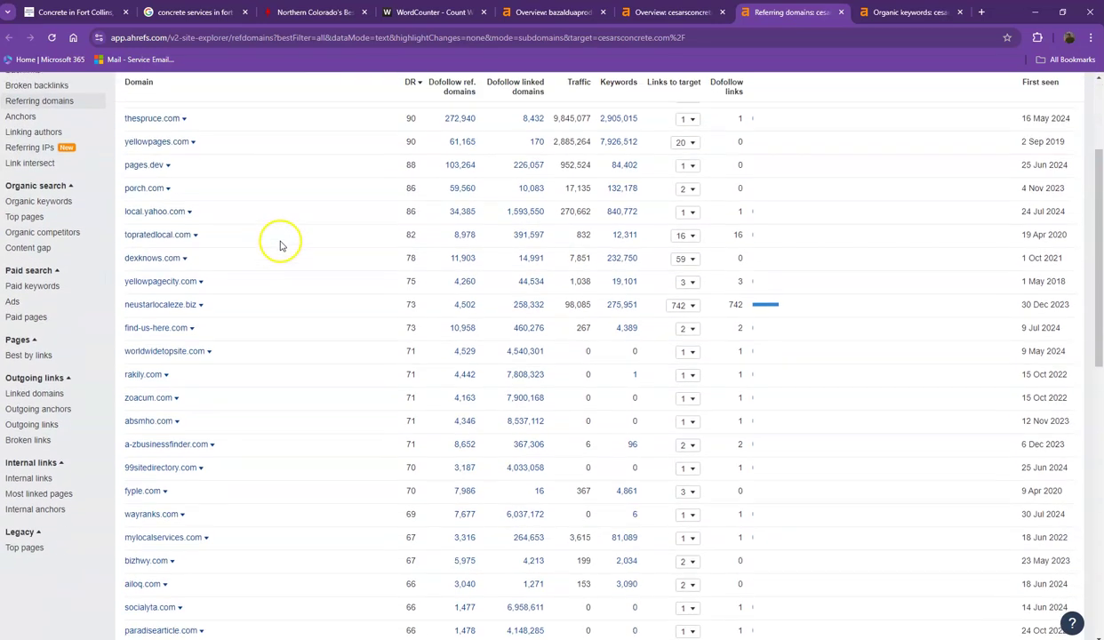
scroll(280, 247, down, 4)
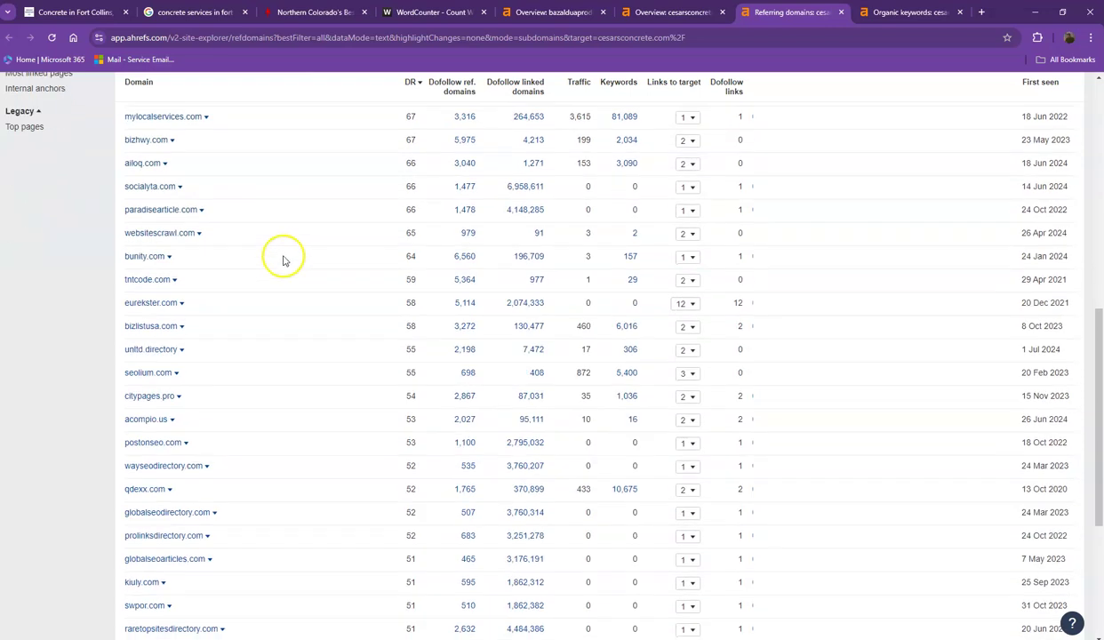
scroll(271, 355, down, 3)
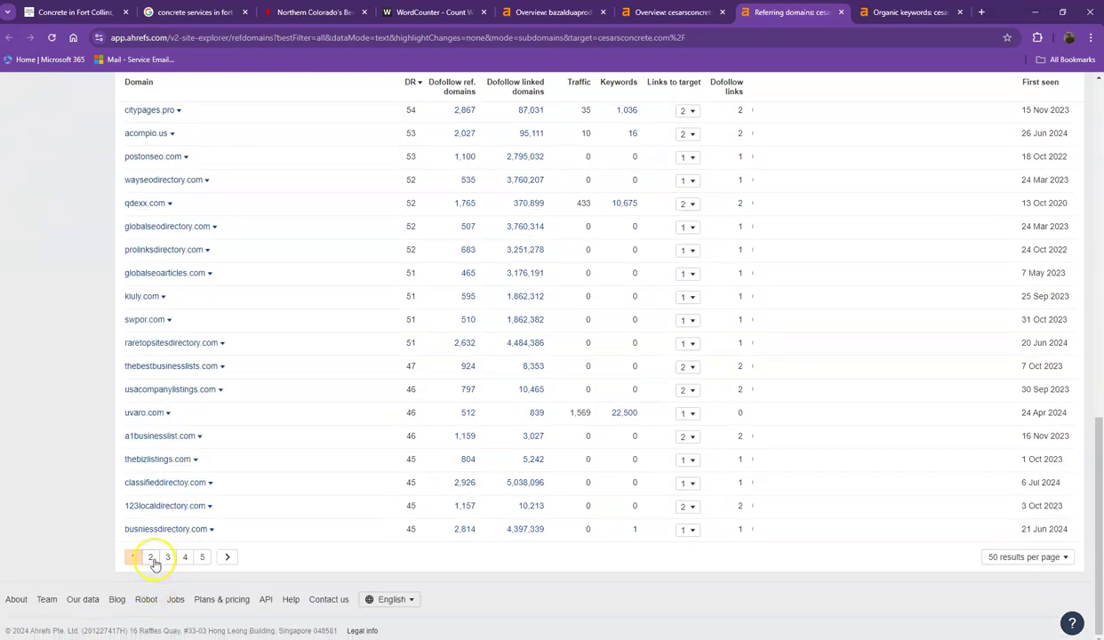
click(152, 558)
scroll(324, 382, down, 2)
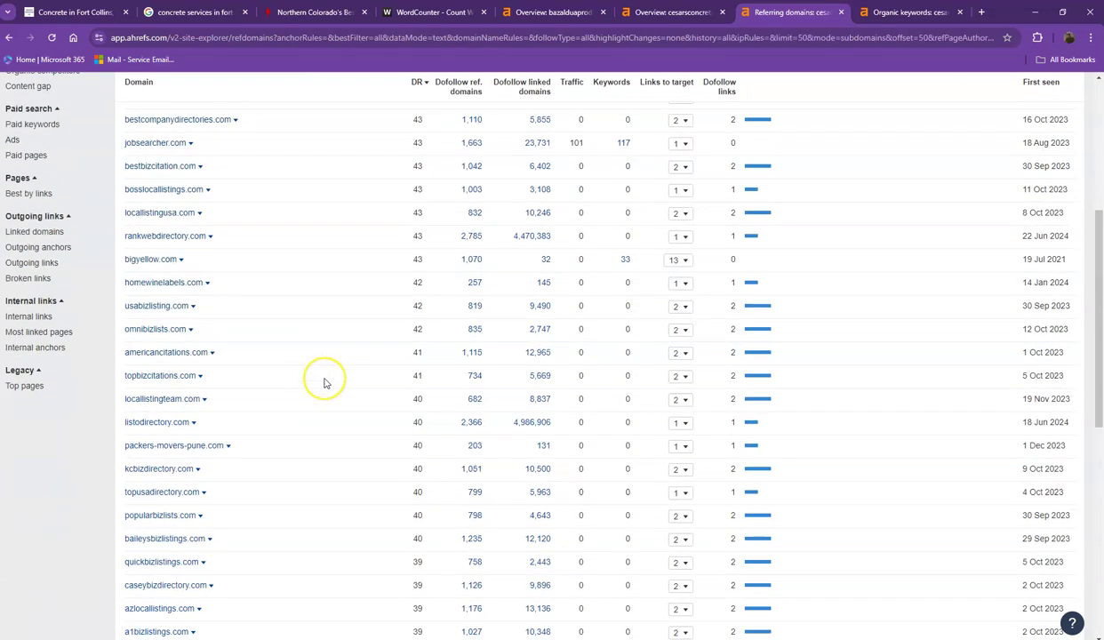
scroll(324, 382, down, 6)
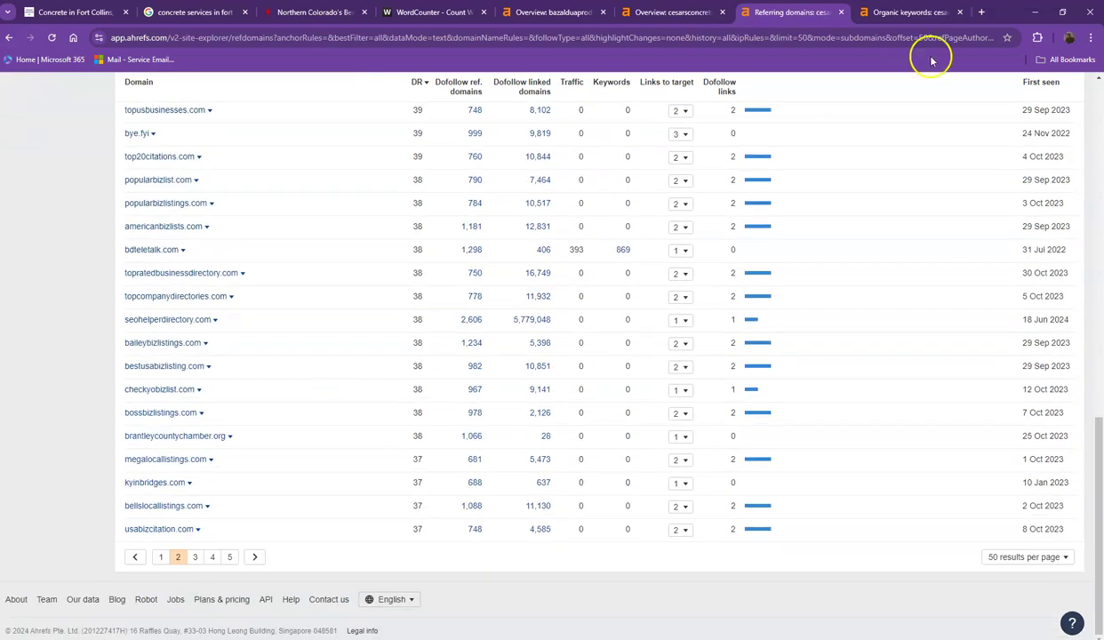
Examine the first three pages of cesarsconcrete.com's organic keywords and close both the keywords and referring domains reports.
click(903, 12)
scroll(200, 293, down, 3)
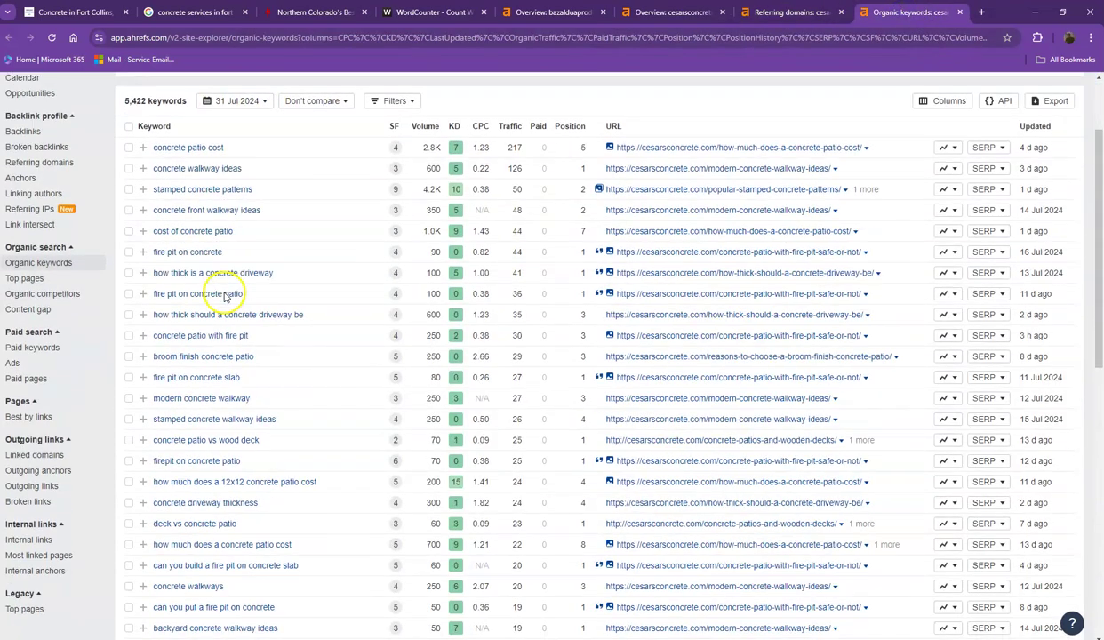
scroll(225, 298, down, 3)
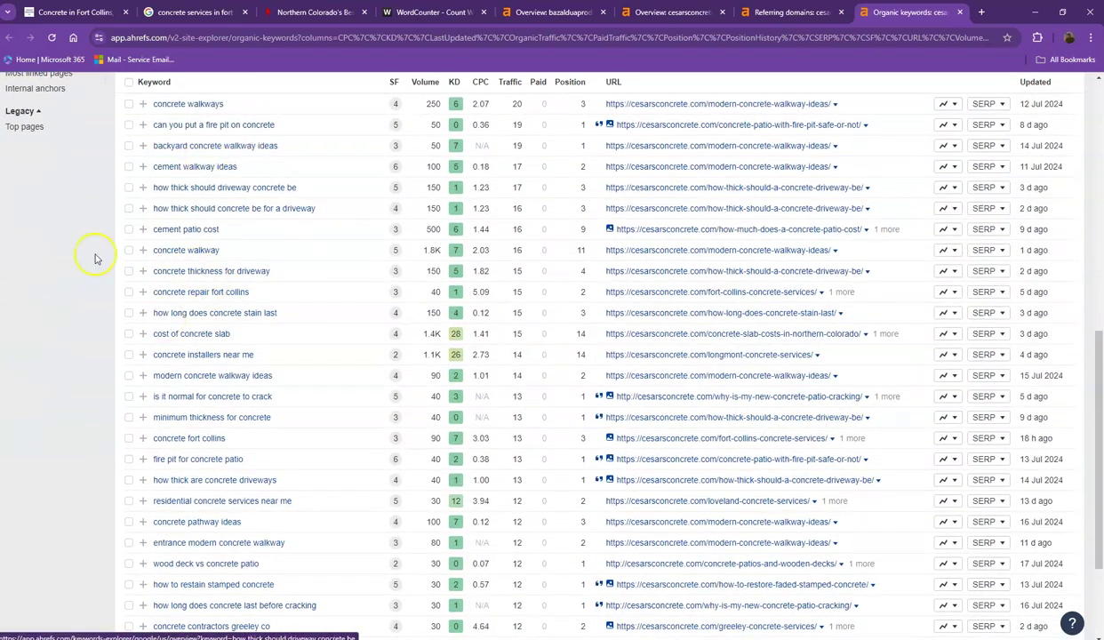
scroll(160, 399, down, 2)
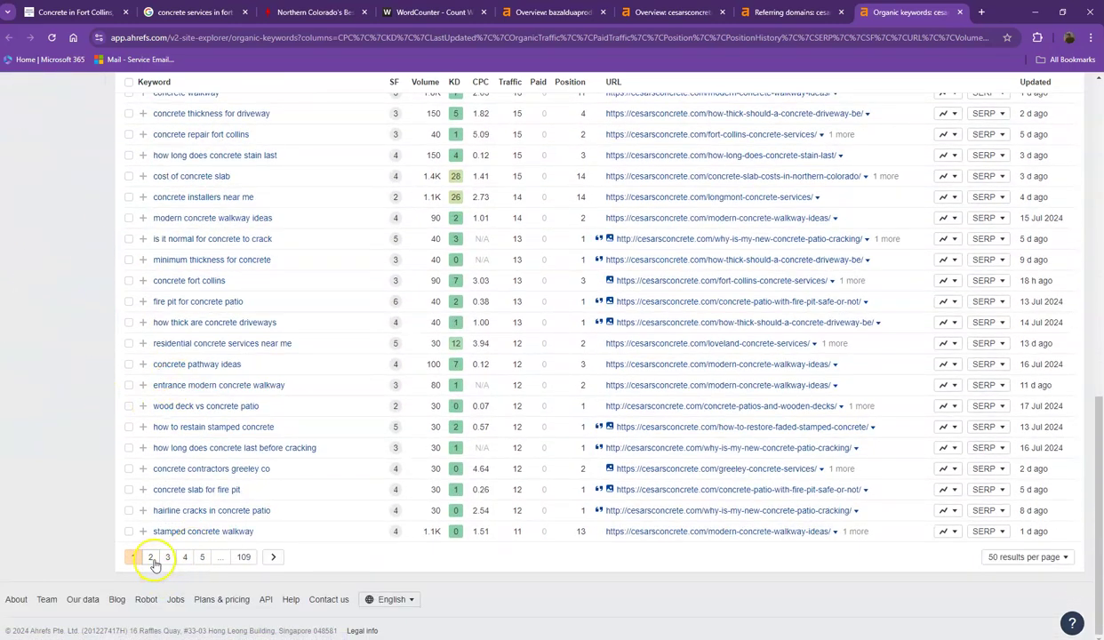
click(151, 558)
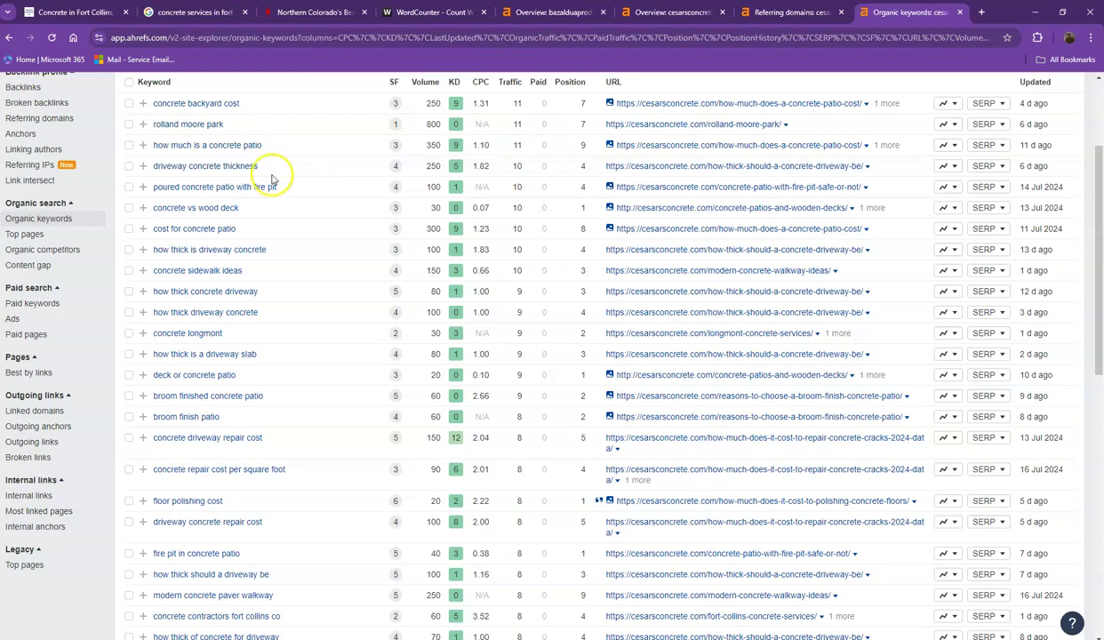
scroll(295, 249, down, 2)
scroll(295, 249, down, 6)
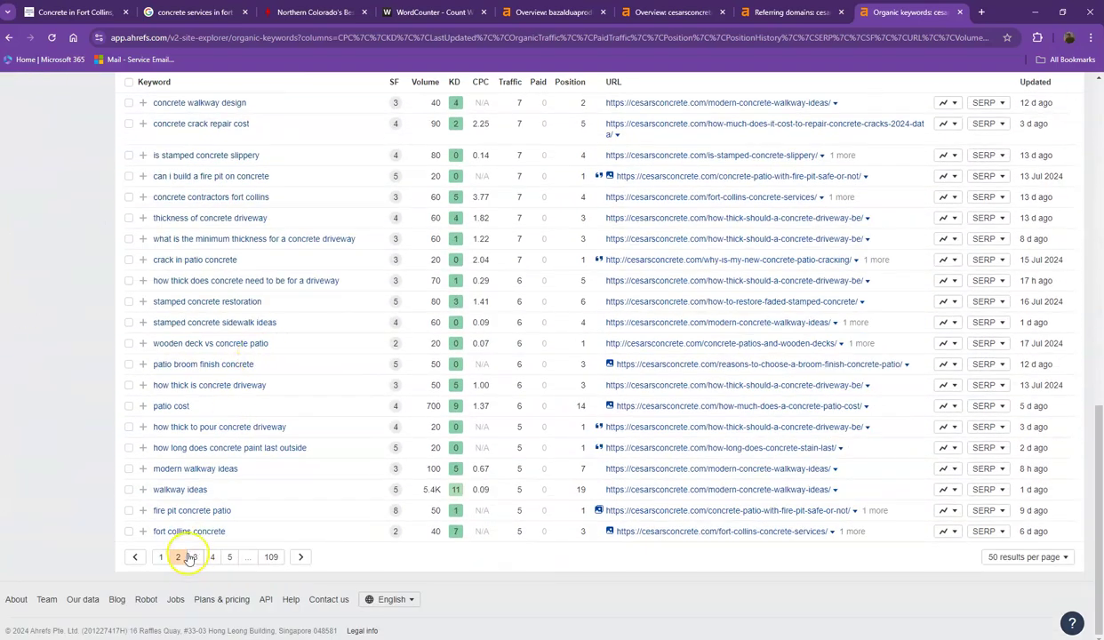
click(195, 558)
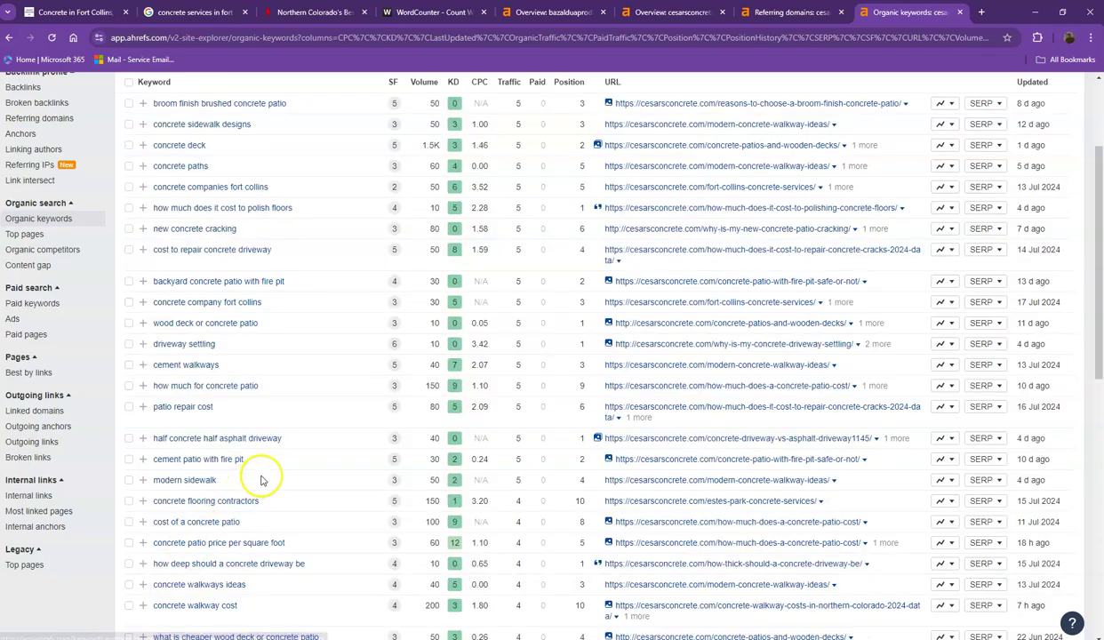
scroll(296, 431, down, 4)
scroll(298, 432, down, 3)
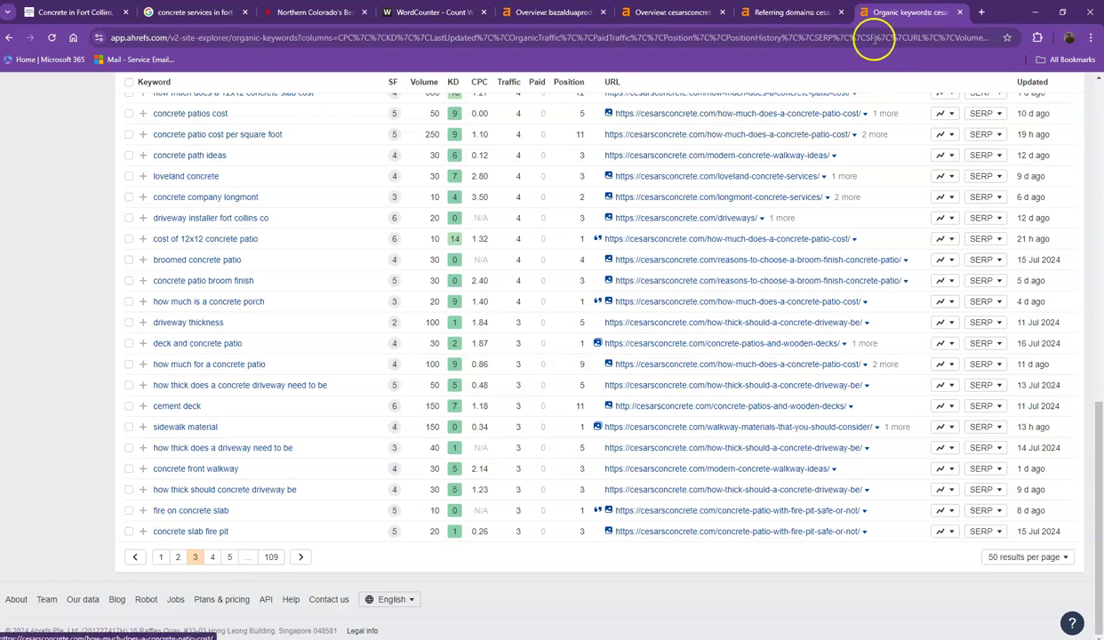
click(842, 13)
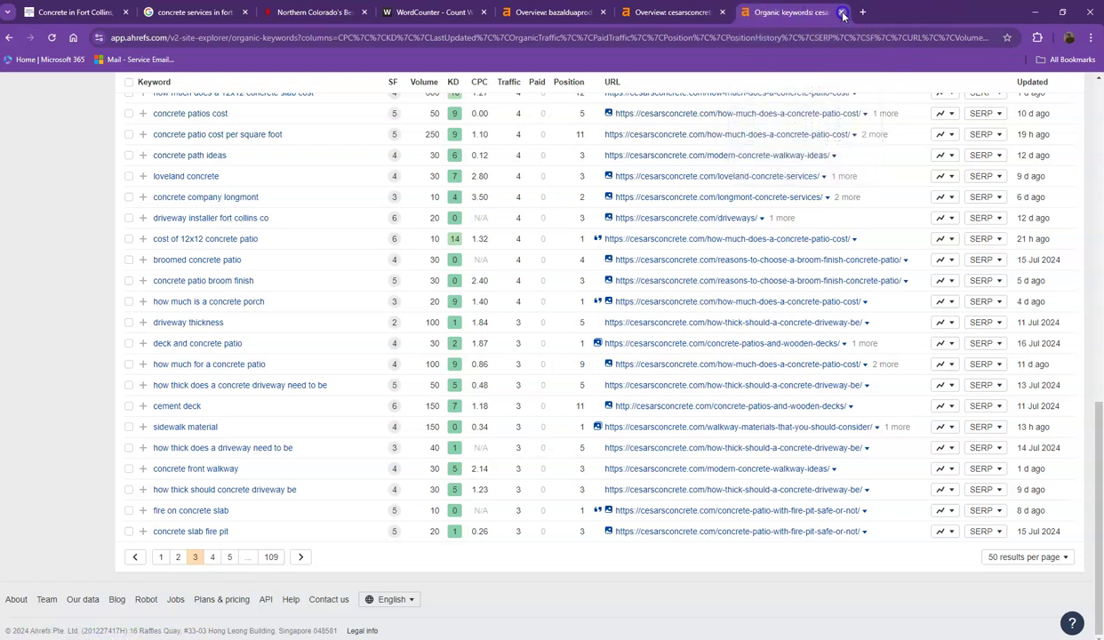
click(842, 13)
Check the file name of the About Us photo on the Bazaldua Productions homepage through its save dialog, without saving it.
click(89, 13)
scroll(236, 328, down, 6)
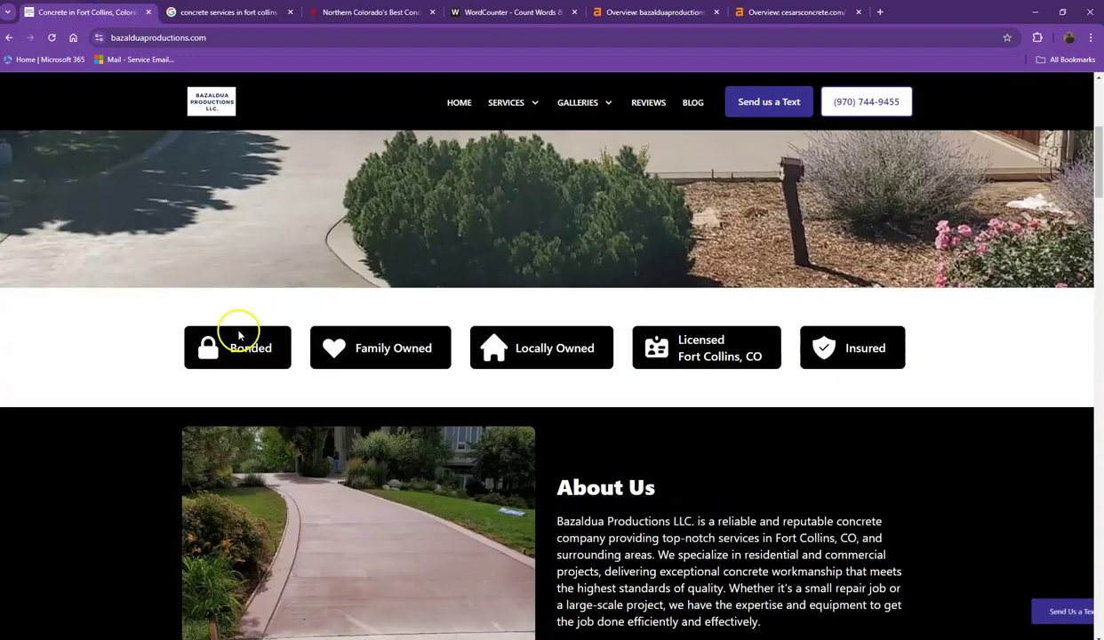
right_click(305, 381)
click(329, 407)
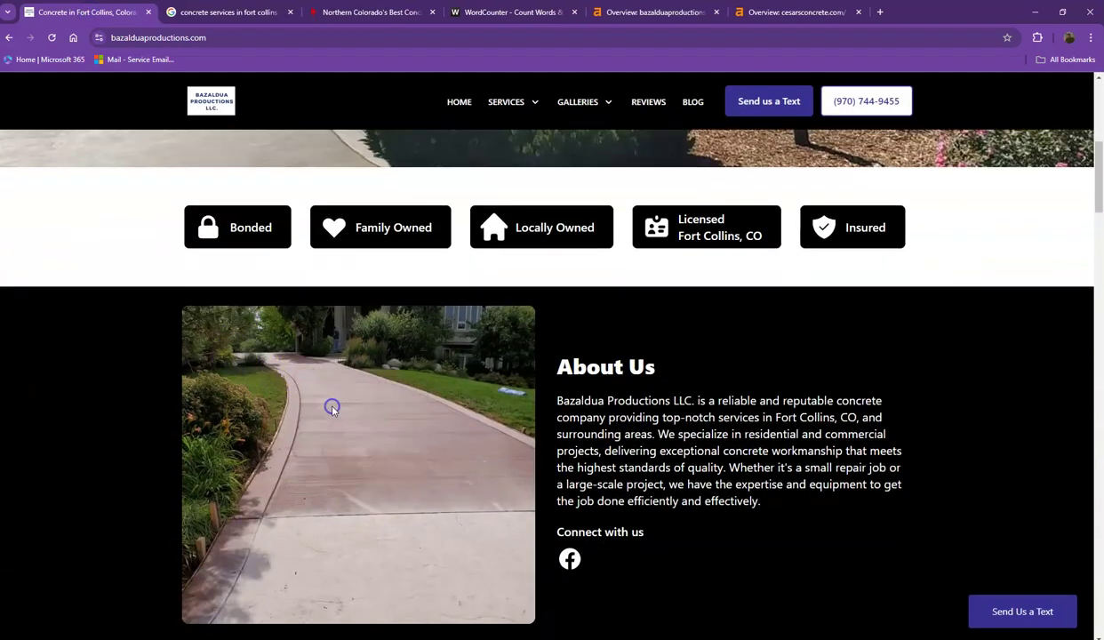
drag(236, 265, 50, 261)
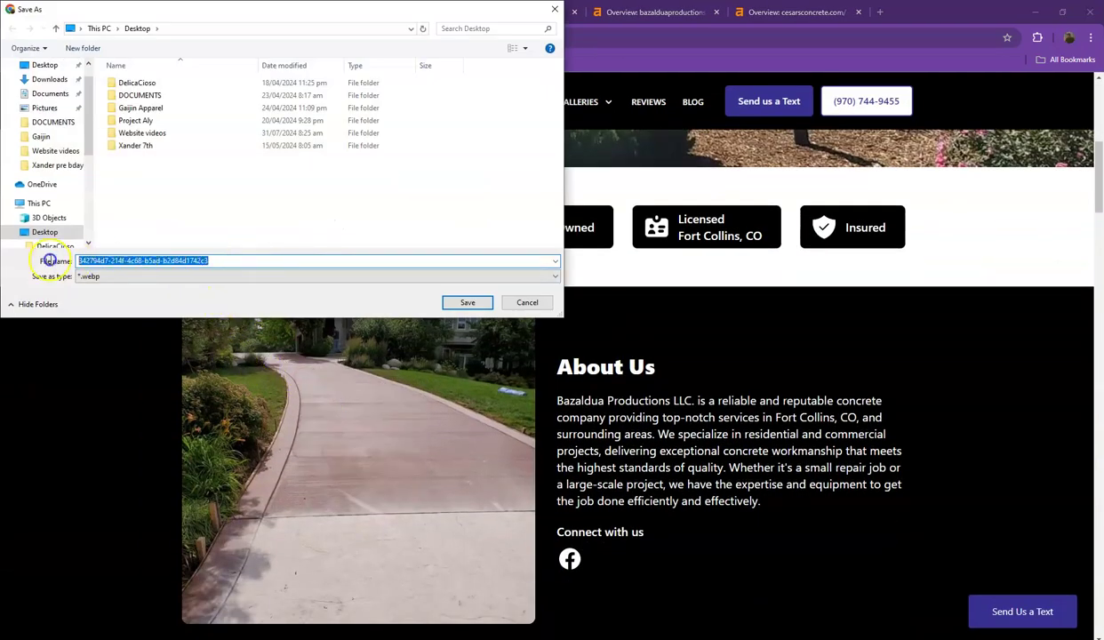
drag(261, 260, 15, 257)
click(528, 304)
Look through the Bazaldua Productions homepage's Our Services, quote and Our Best Work sections.
scroll(645, 377, down, 10)
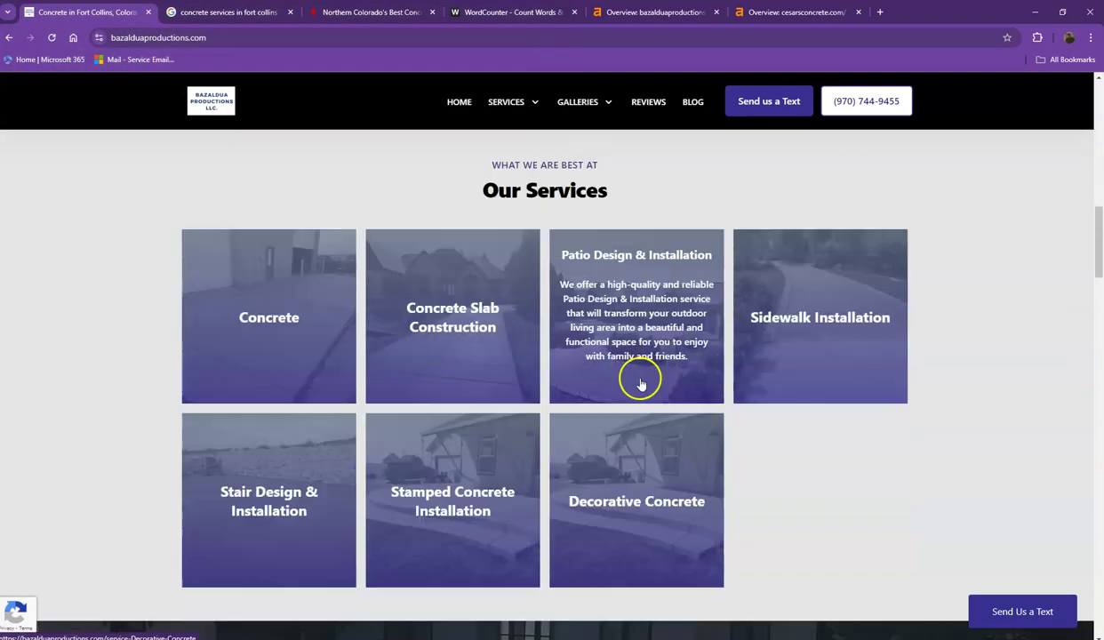
scroll(617, 367, down, 5)
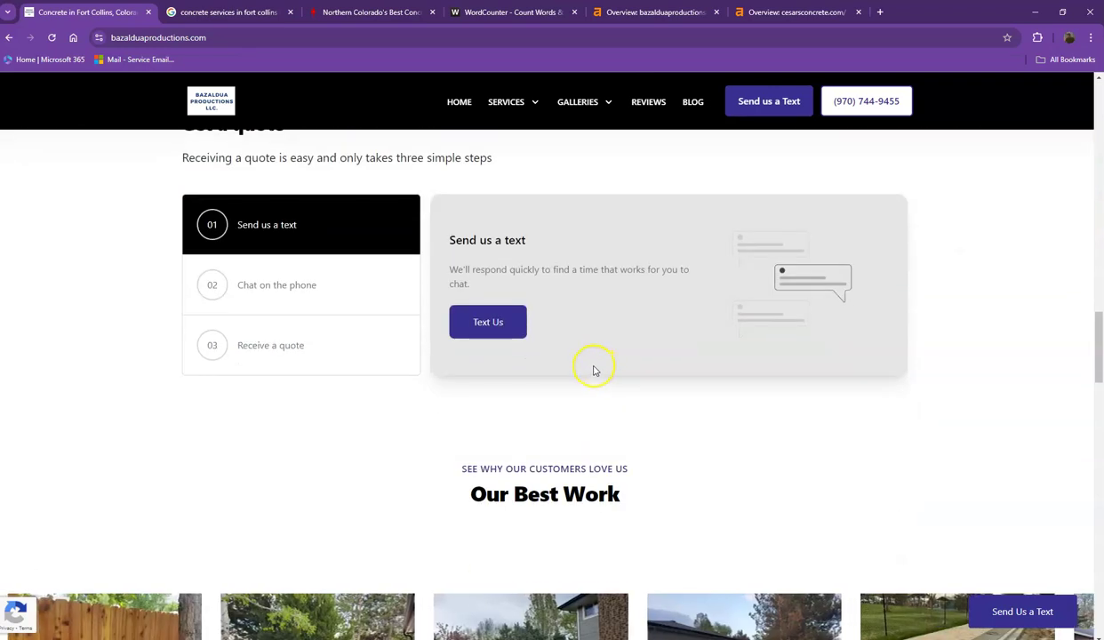
scroll(595, 371, down, 4)
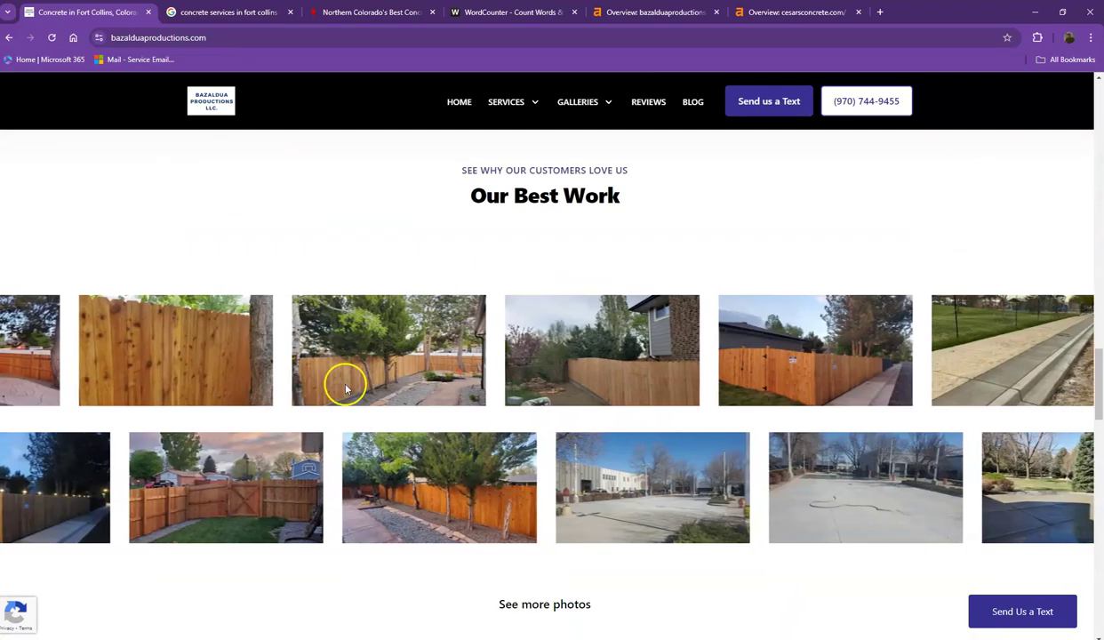
Copy all the text of the Bazaldua Productions homepage and replace the WordCounter text with it to check the word count.
scroll(427, 377, up, 10)
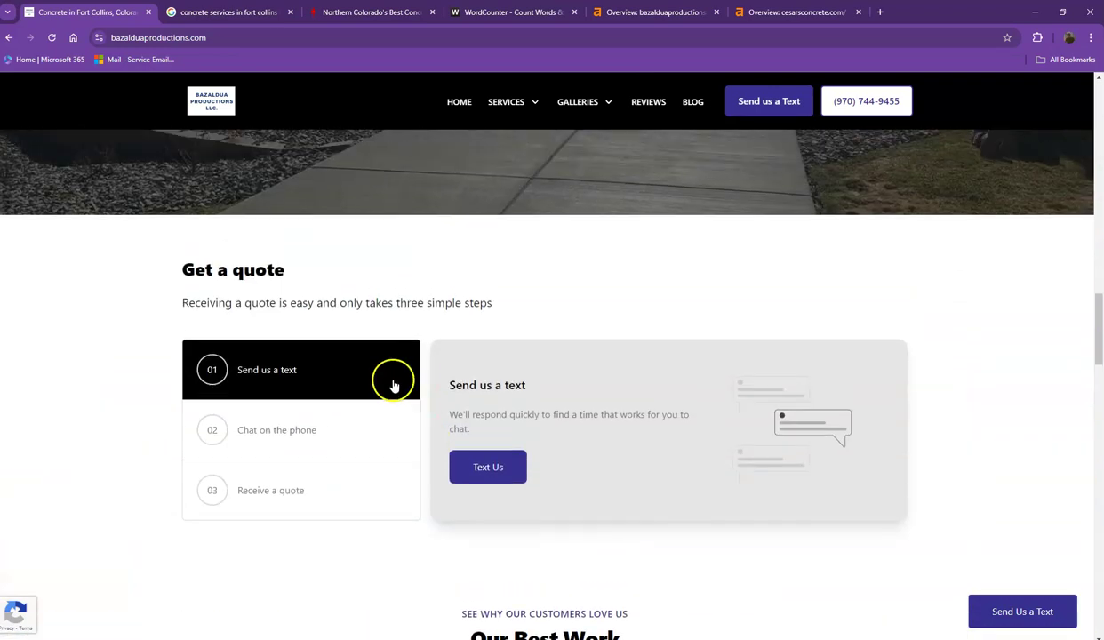
scroll(394, 384, up, 12)
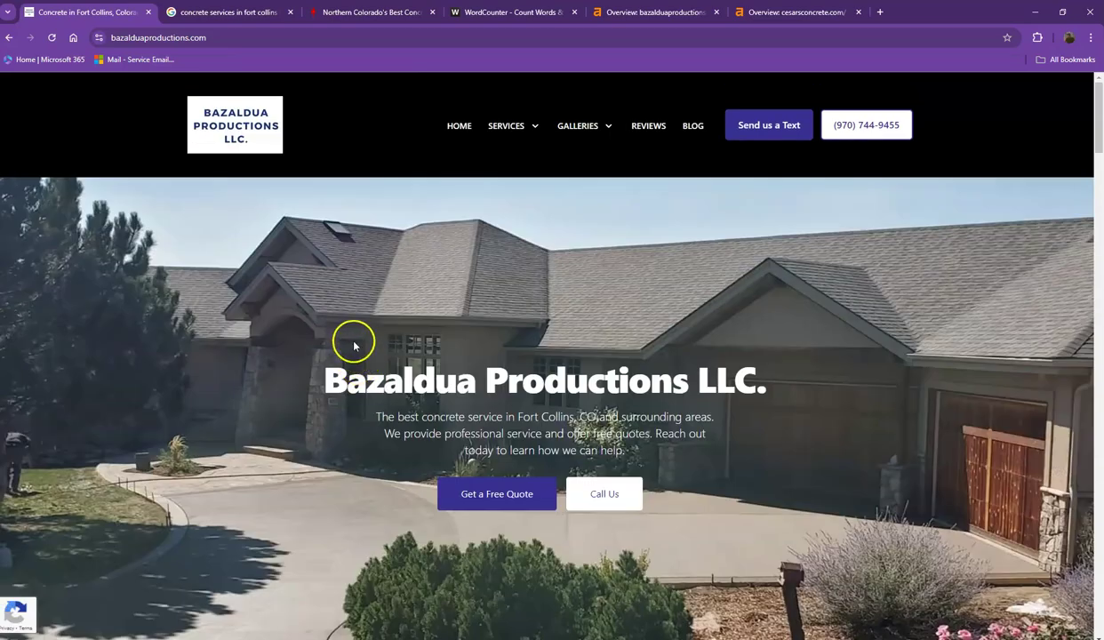
key(ctrl+a)
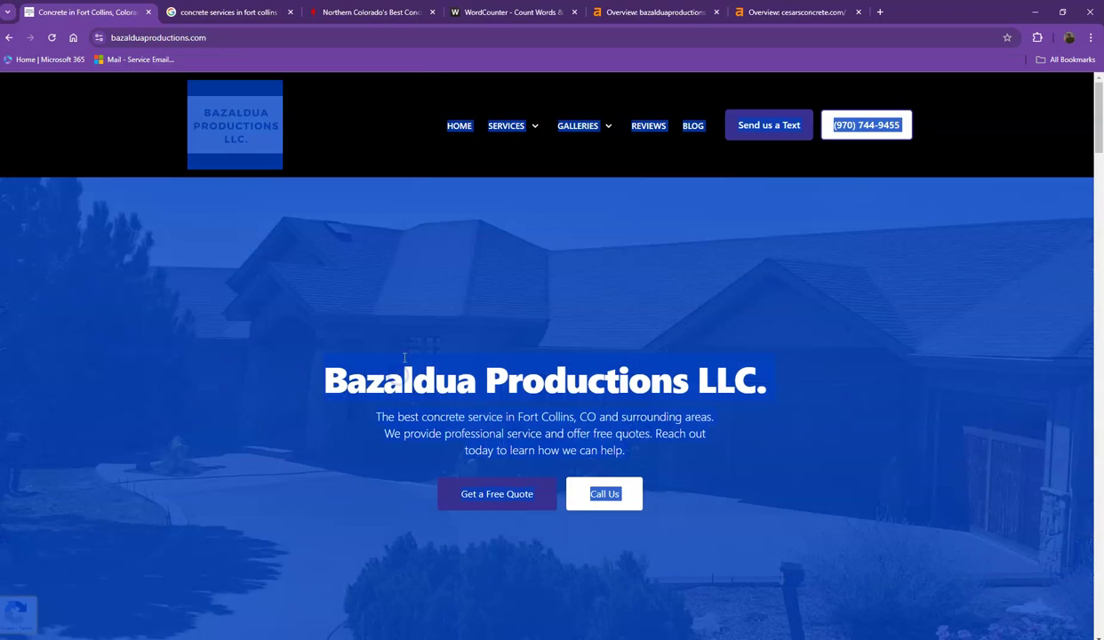
click(488, 12)
click(405, 240)
key(ctrl+a)
key(ctrl+v)
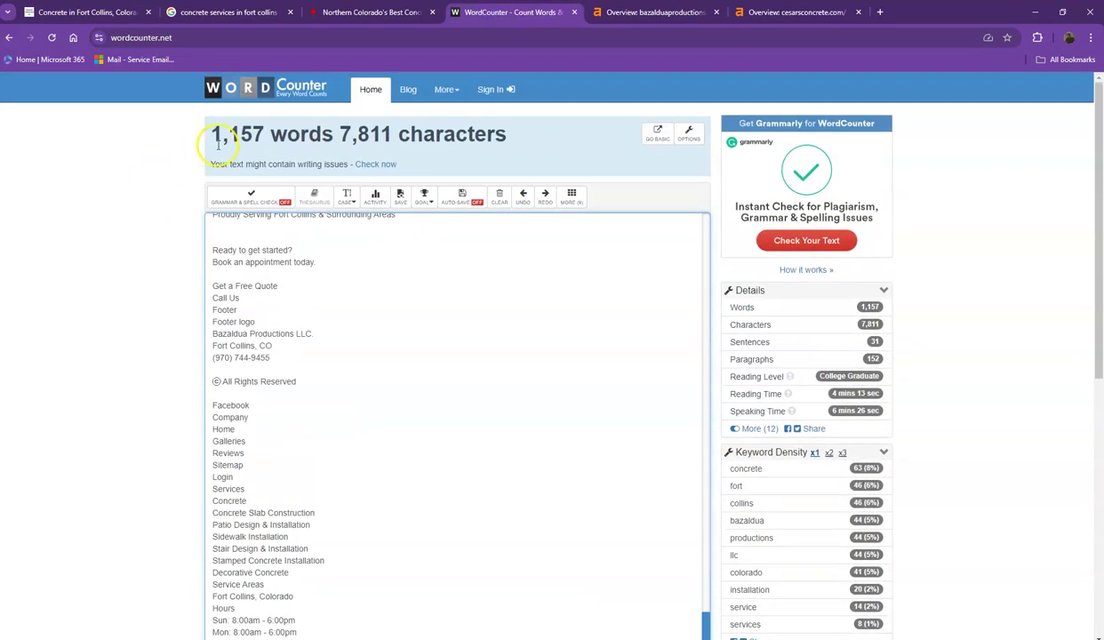
drag(211, 142, 322, 134)
click(326, 133)
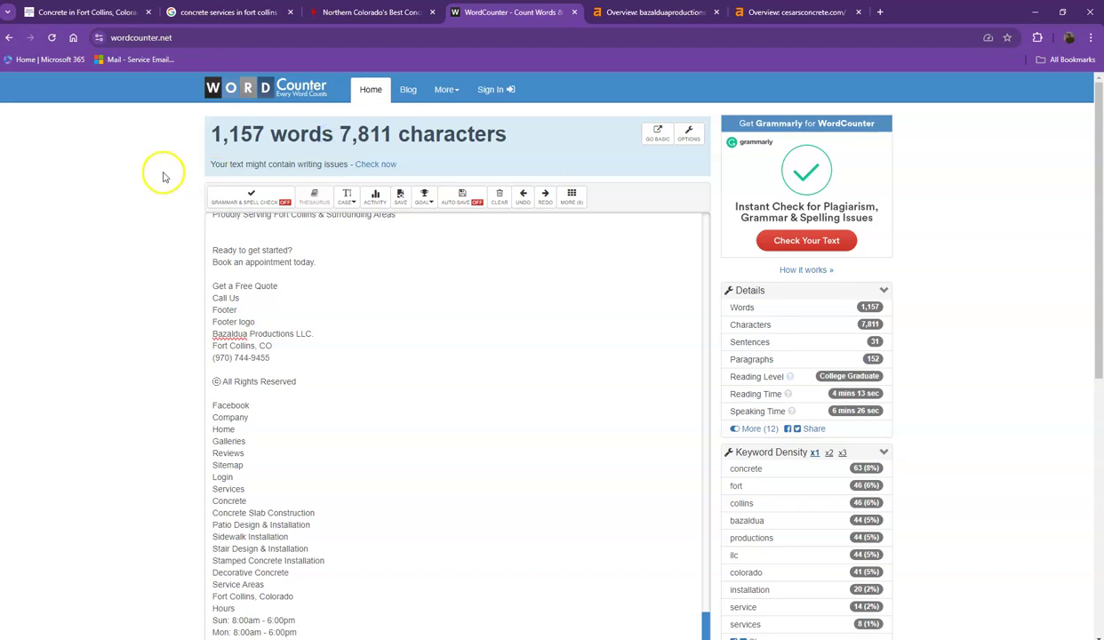
Review the Google results for "concrete services in fort collins co", covering the business listings, Cesar Concrete and the directory sites.
click(229, 13)
scroll(49, 278, down, 1)
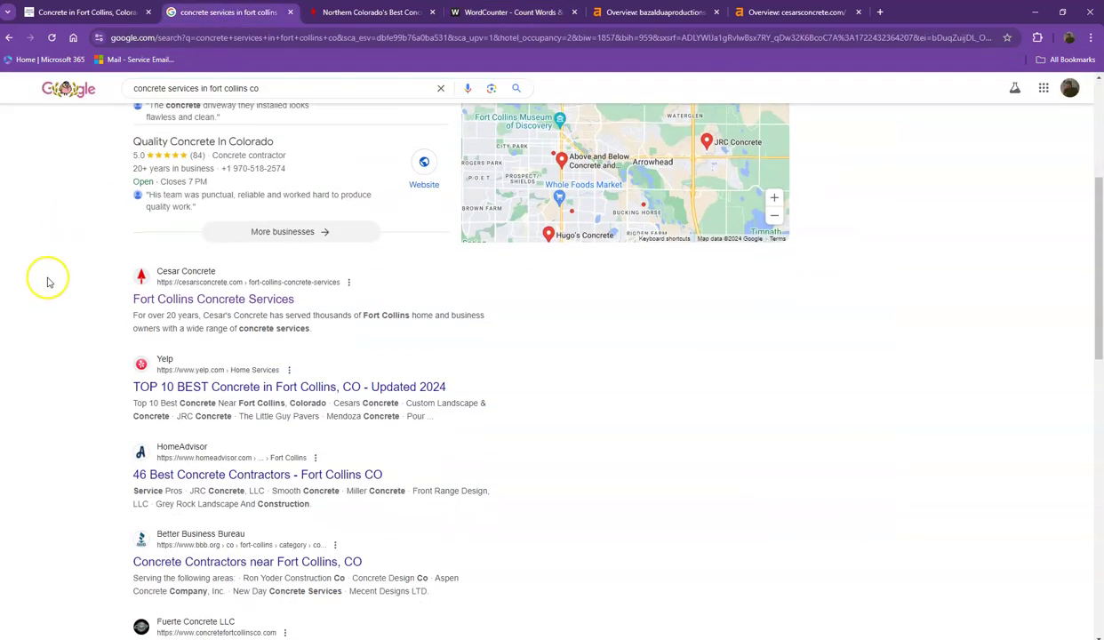
drag(122, 356, 415, 556)
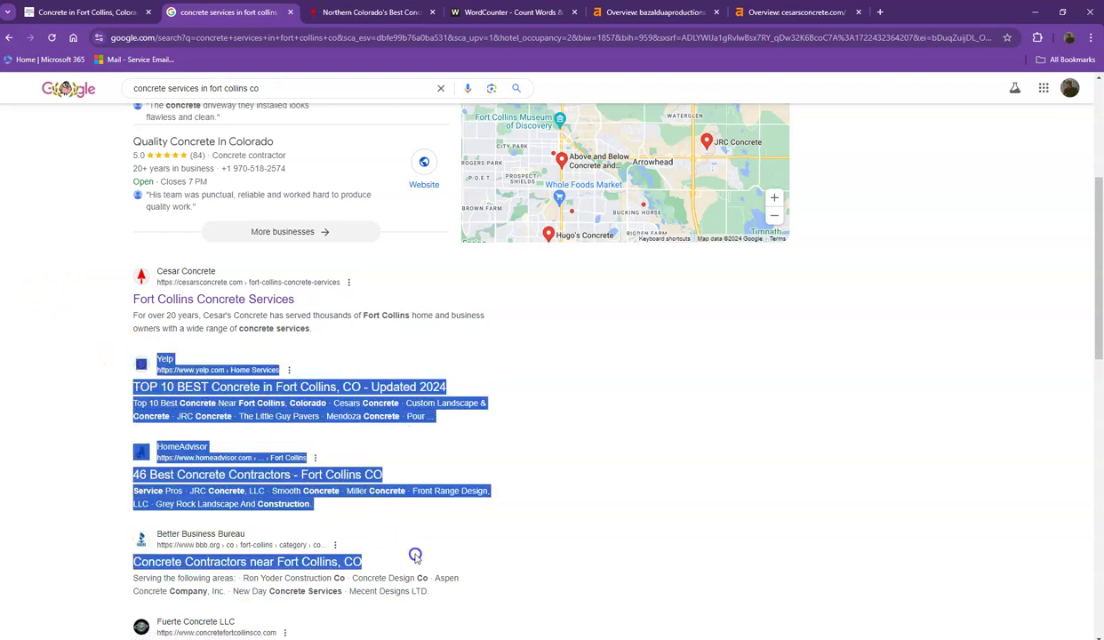
click(67, 435)
scroll(59, 435, down, 3)
scroll(59, 435, up, 6)
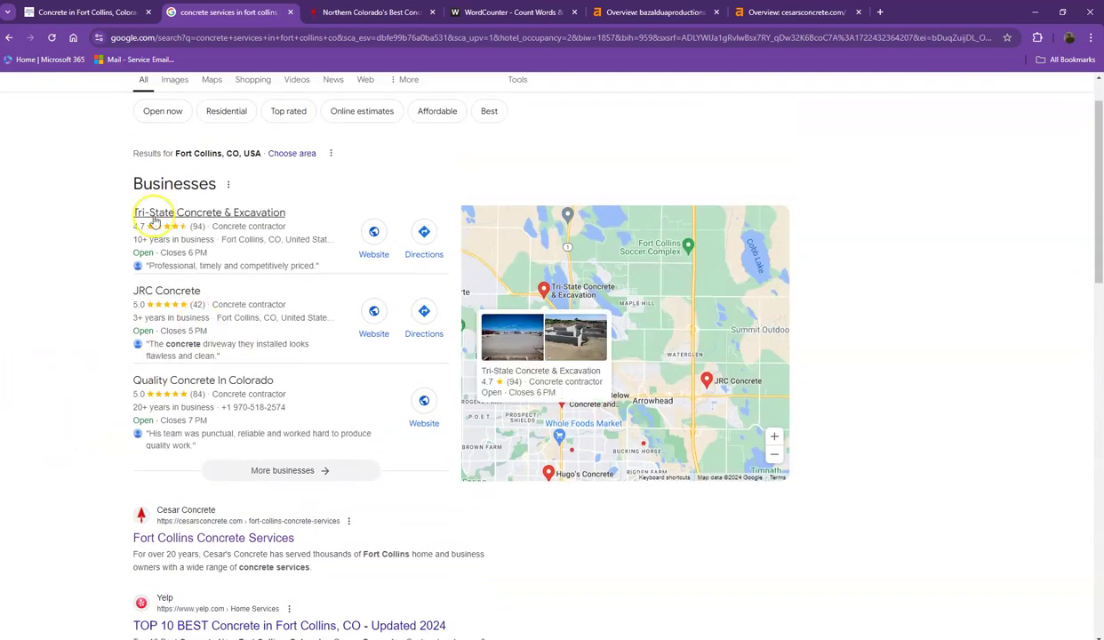
Return to the Bazaldua Productions homepage and look over its hero, credential badges and About Us sections.
click(96, 12)
click(112, 183)
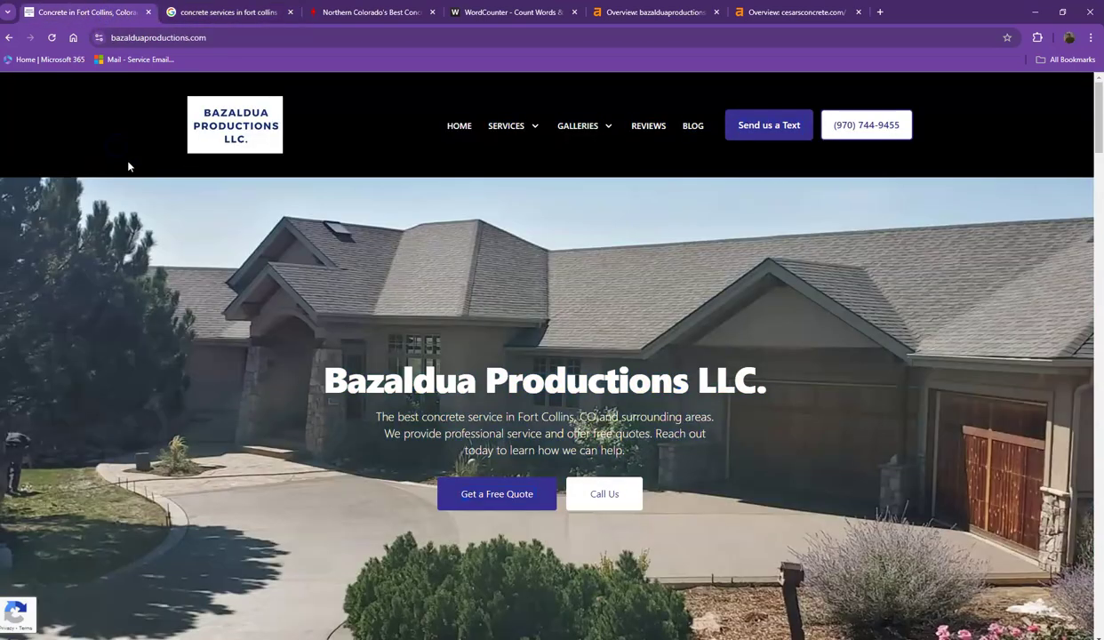
scroll(160, 190, down, 5)
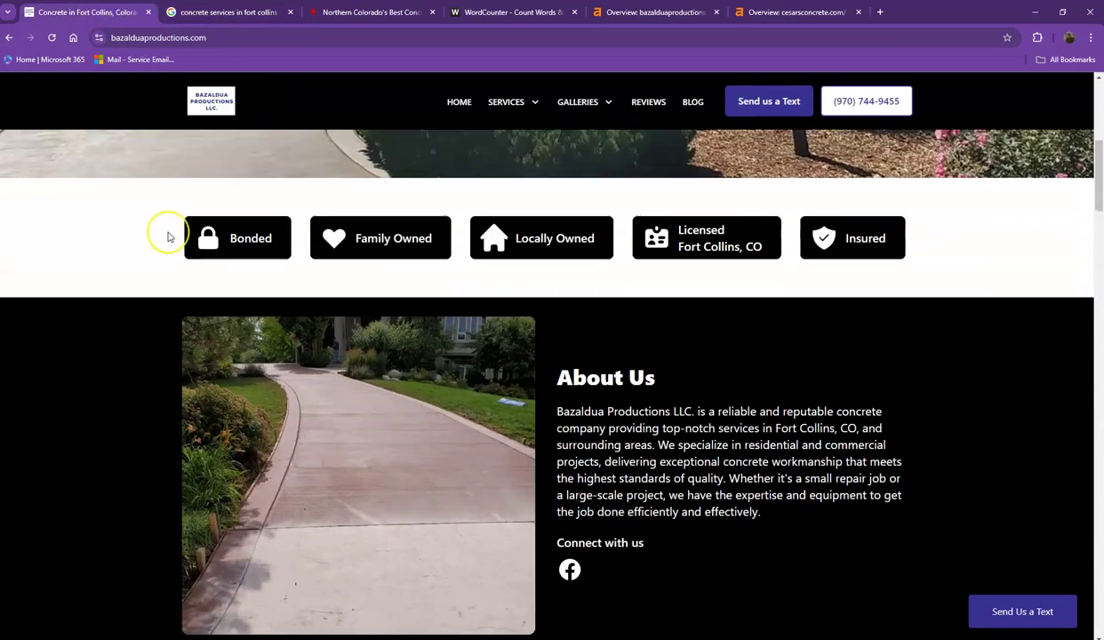
scroll(168, 237, down, 3)
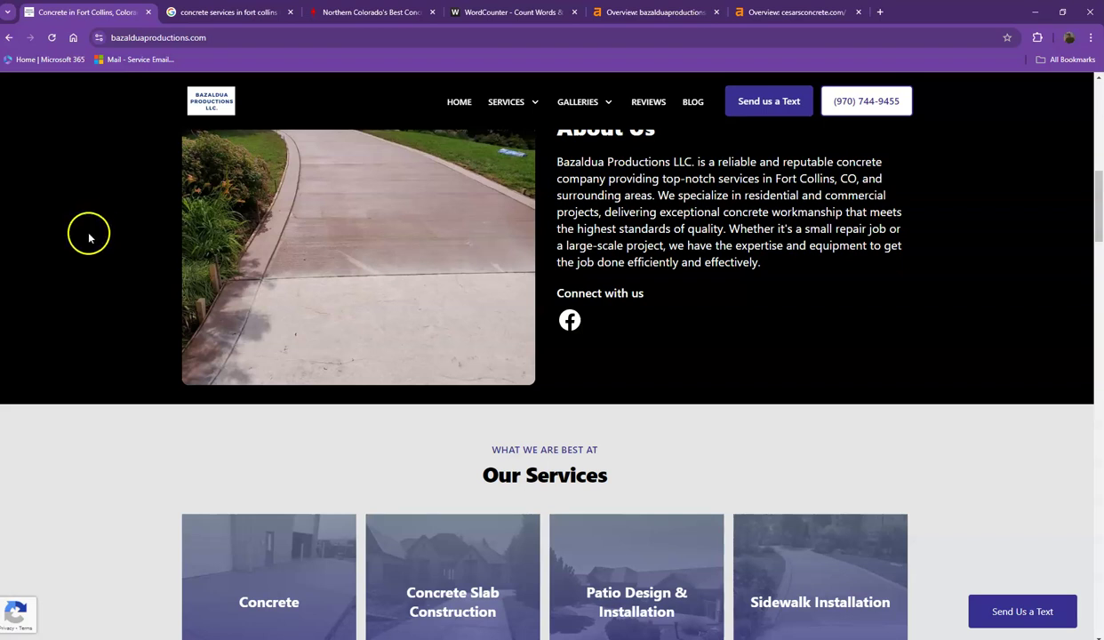
scroll(89, 233, up, 3)
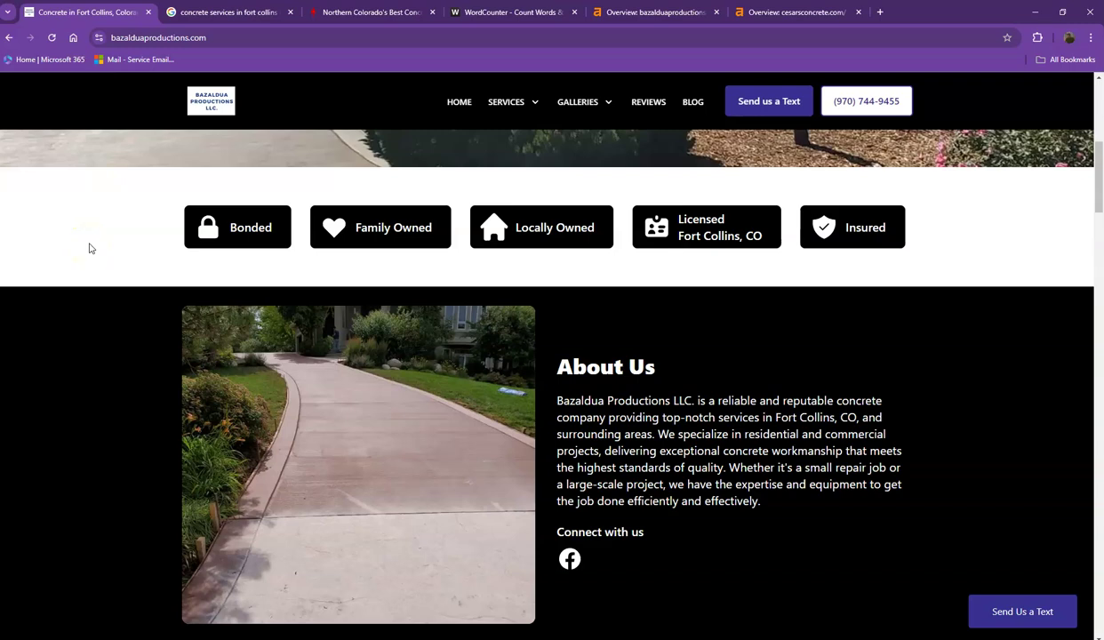
scroll(101, 296, up, 5)
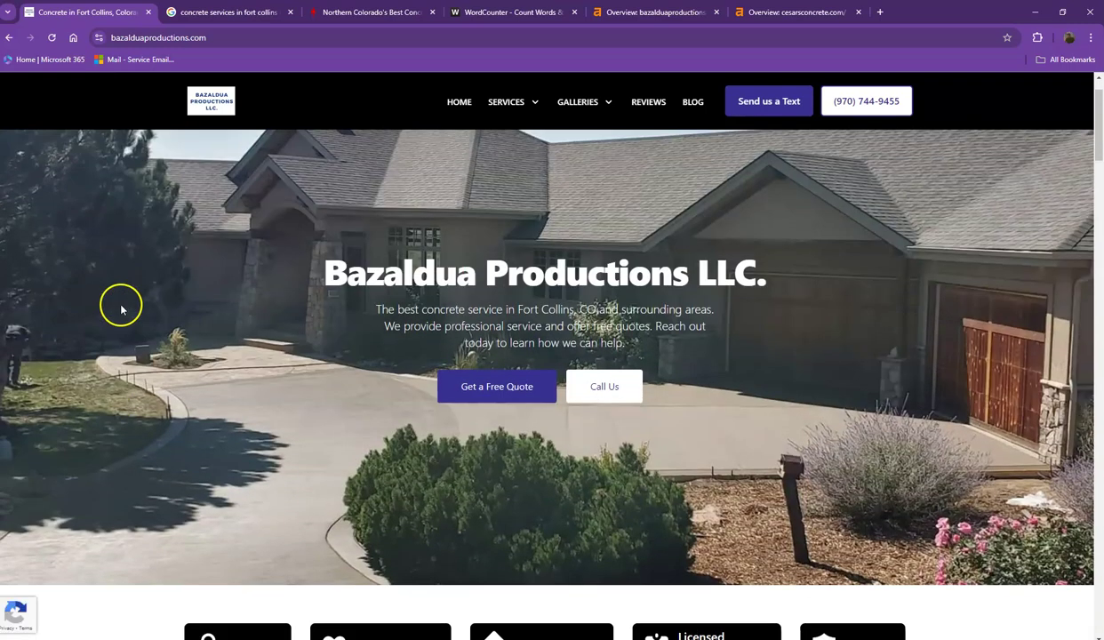